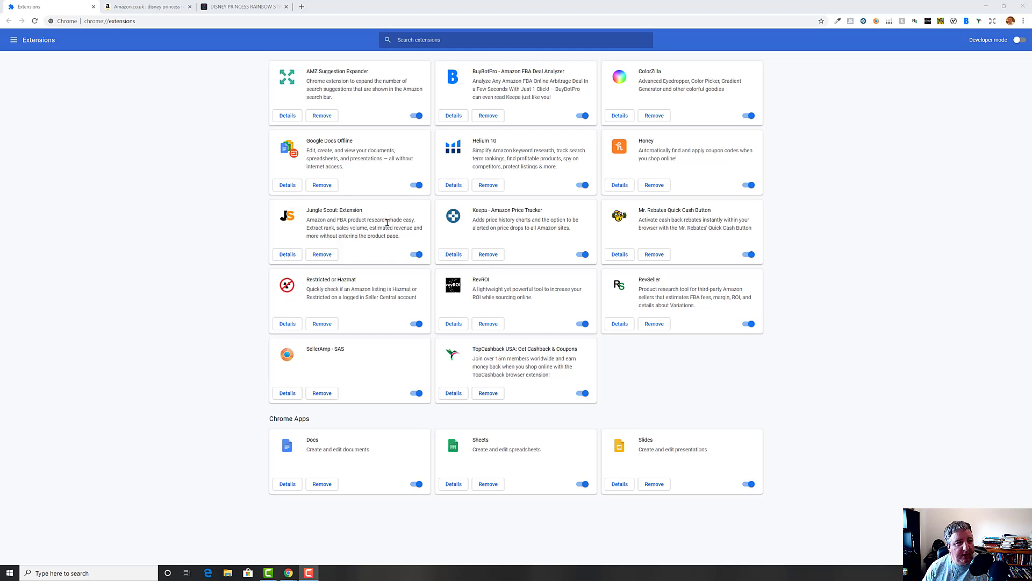
Close the Extensions page and shorten the Amazon search term to "disney princess rapunzel" to bring up keyword suggestions
click(93, 6)
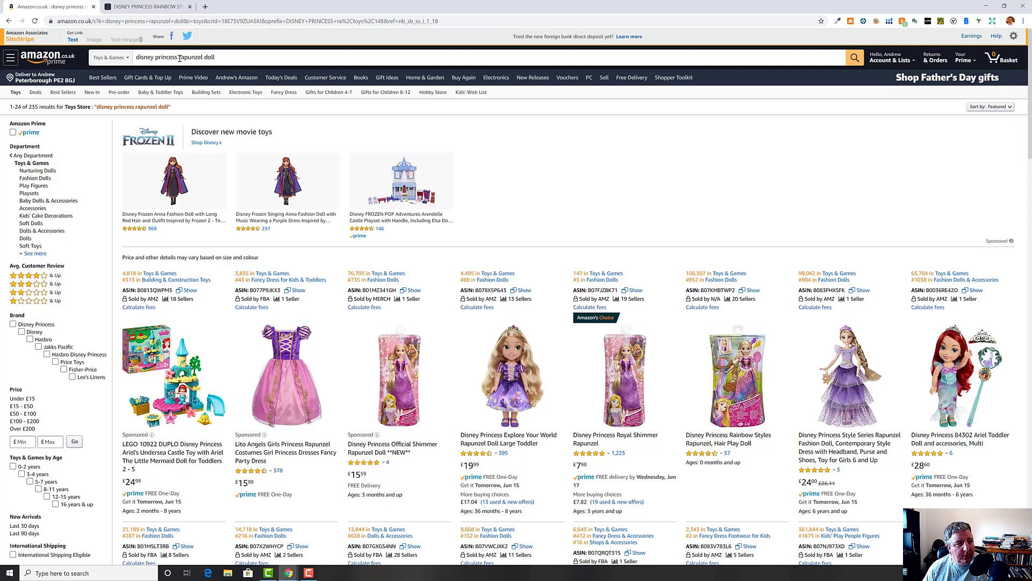
click(219, 57)
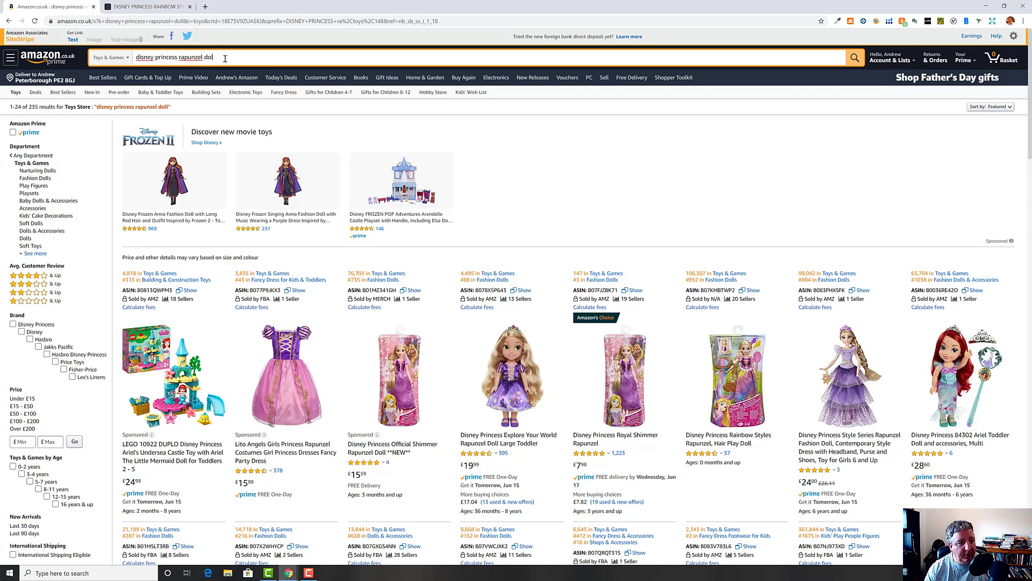
key(BackSpace)
key(BackSpace)
key(BackSpace)
key(BackSpace)
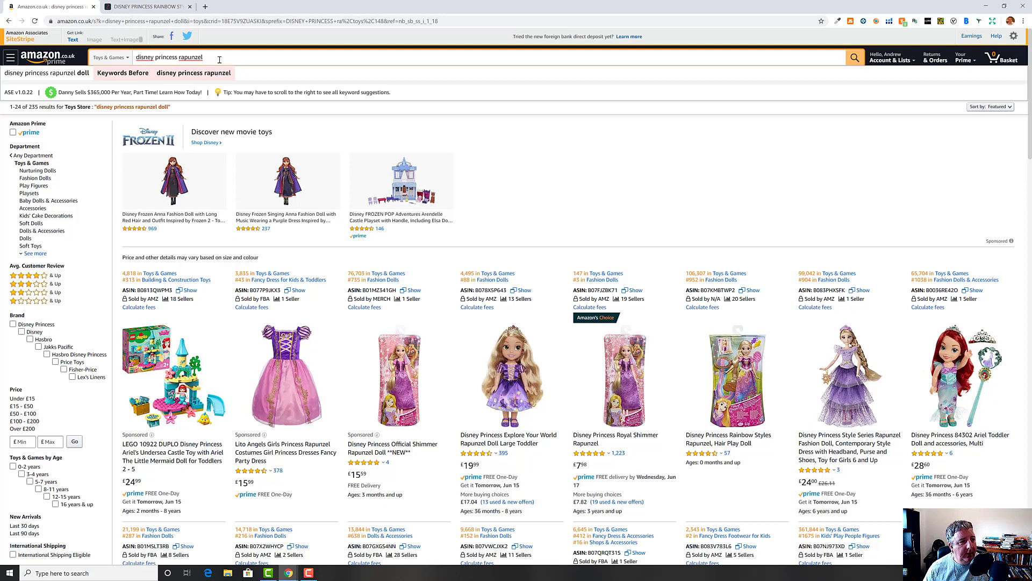
click(565, 176)
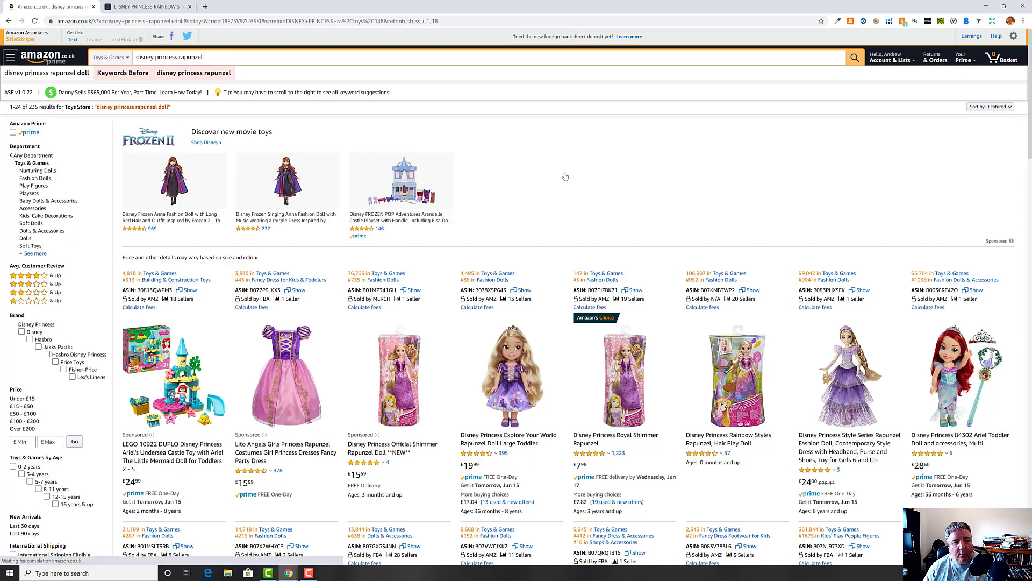
scroll(506, 186, down, 6)
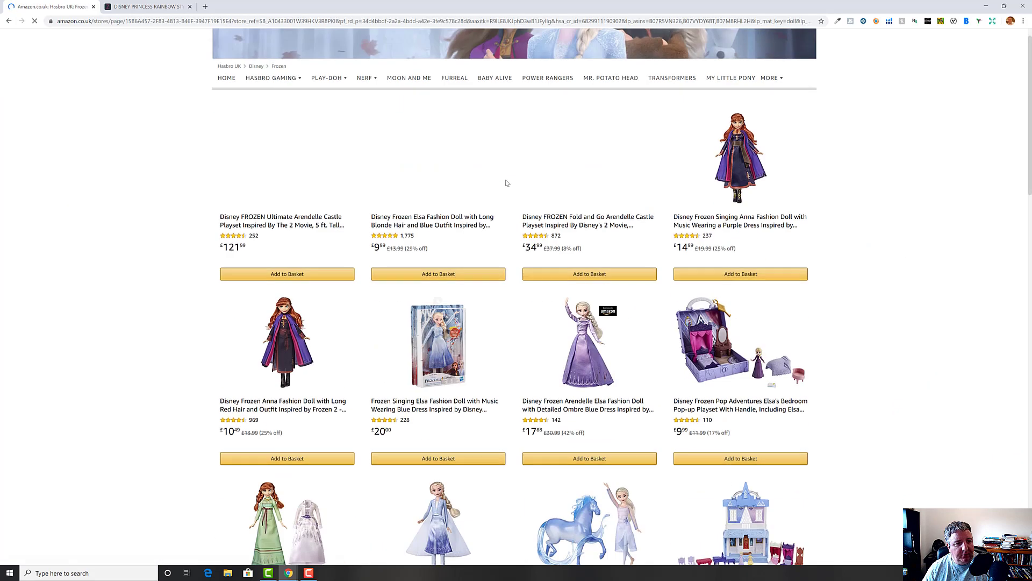
scroll(504, 187, up, 4)
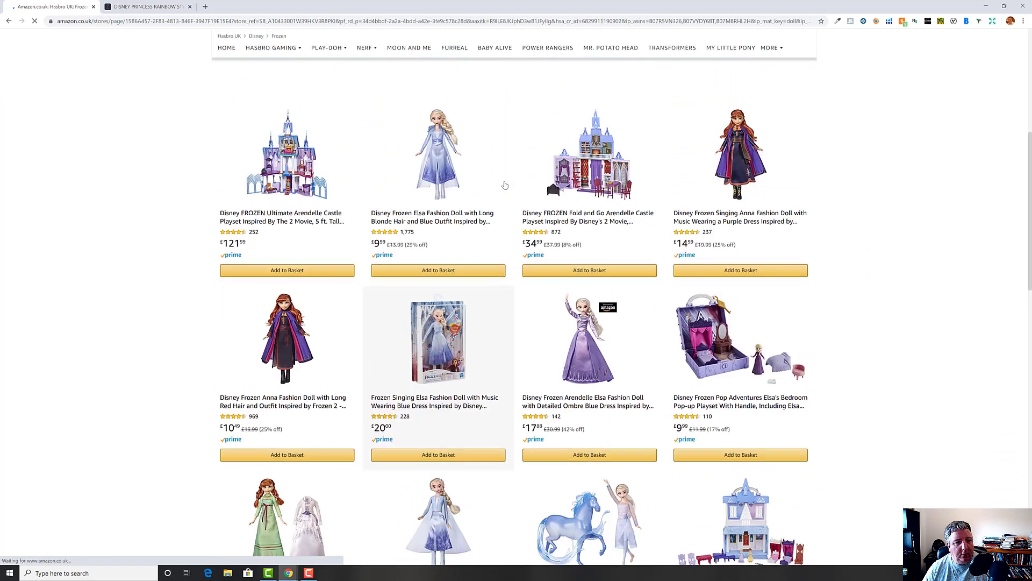
mouse_move(505, 185)
scroll(505, 185, up, 1)
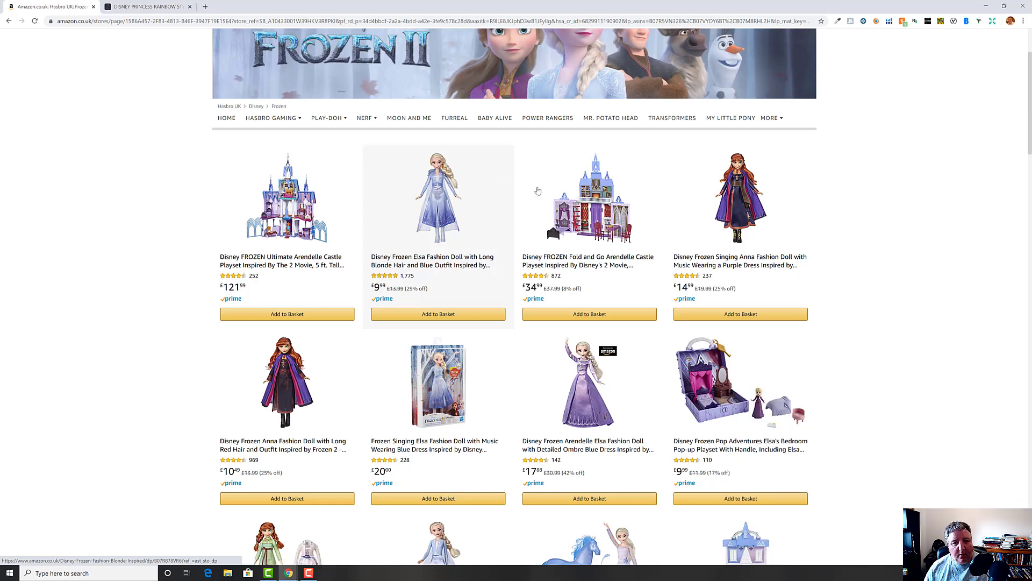
mouse_move(564, 262)
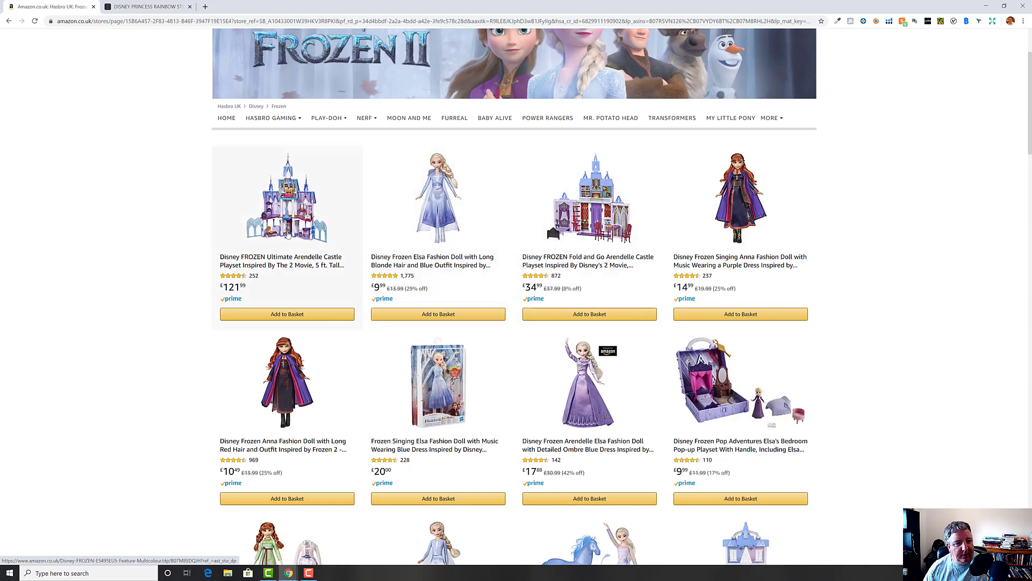
mouse_move(288, 234)
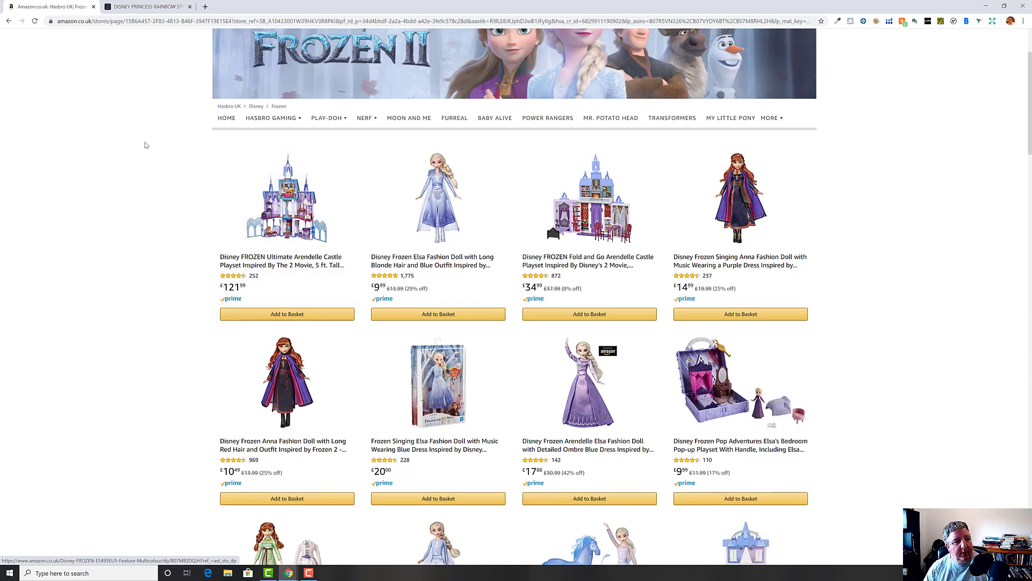
click(9, 21)
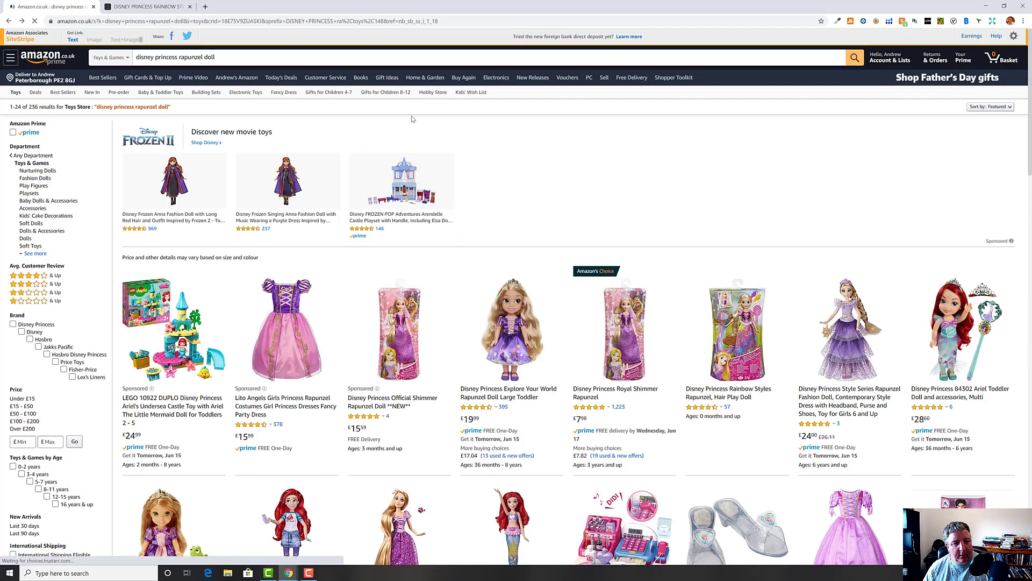
Preview the price history charts of the Explore Your World, Royal Shimmer and Rainbow Styles Rapunzel dolls in the search results
scroll(595, 173, down, 2)
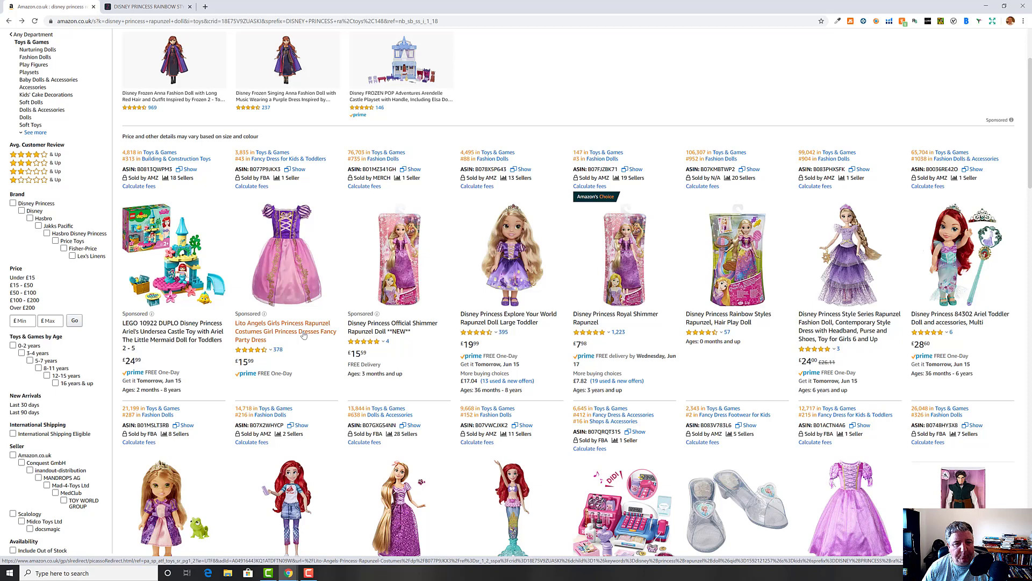
mouse_move(597, 267)
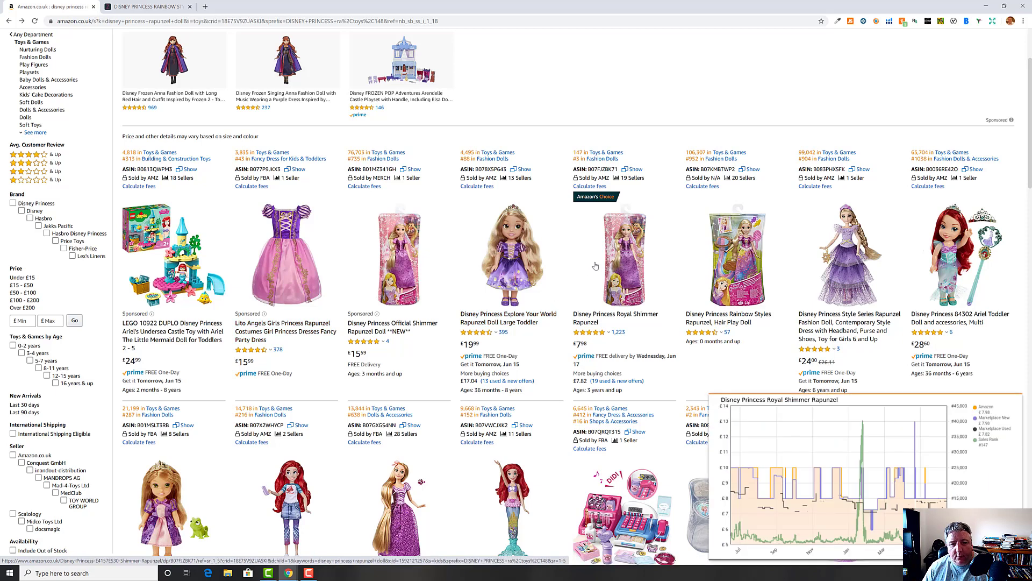
mouse_move(478, 318)
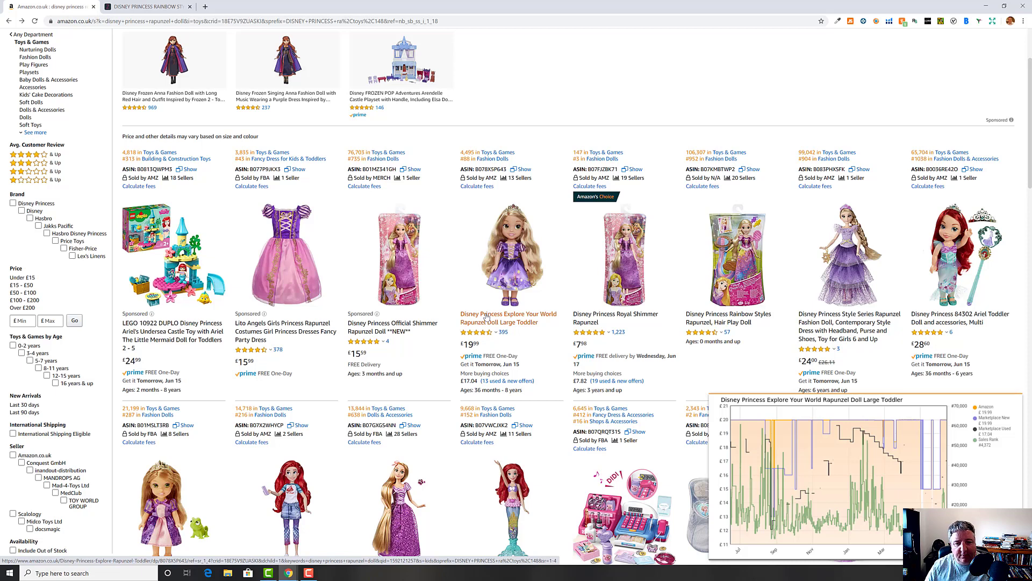
mouse_move(589, 319)
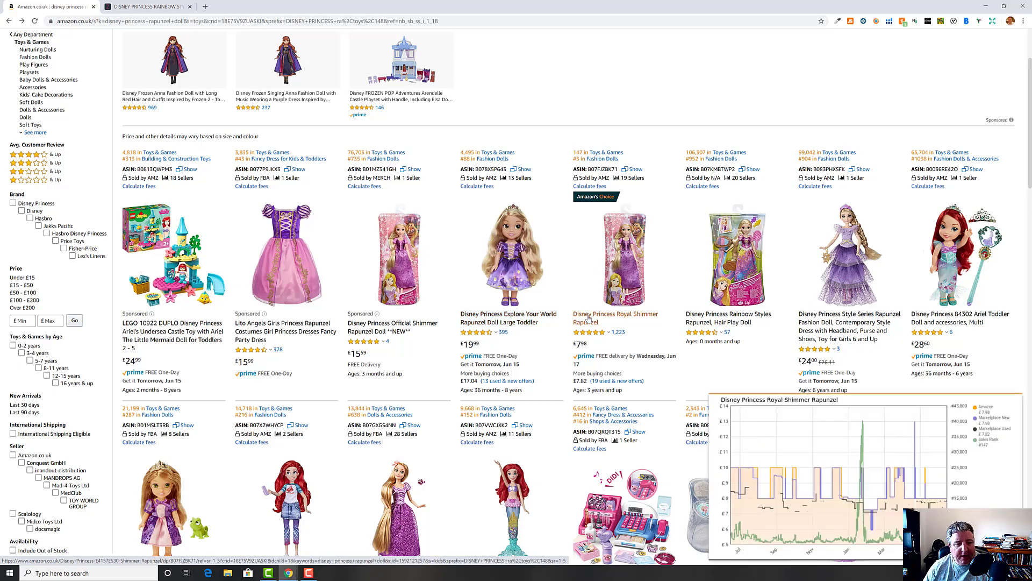
mouse_move(715, 319)
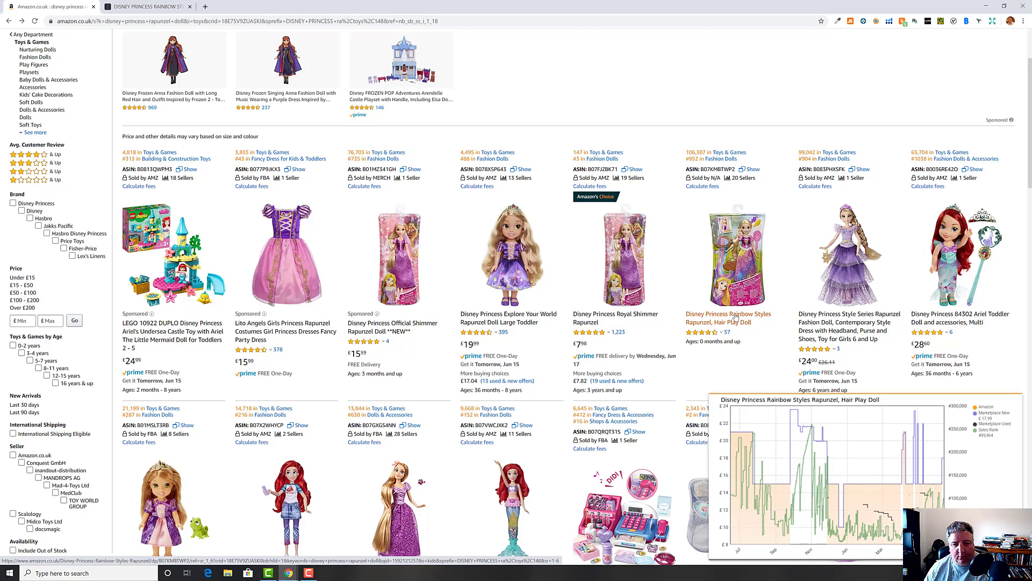
Open the Disney Princess Rainbow Styles Rapunzel, Hair Play Doll listing and hide the BuyBotPro analysis
click(736, 317)
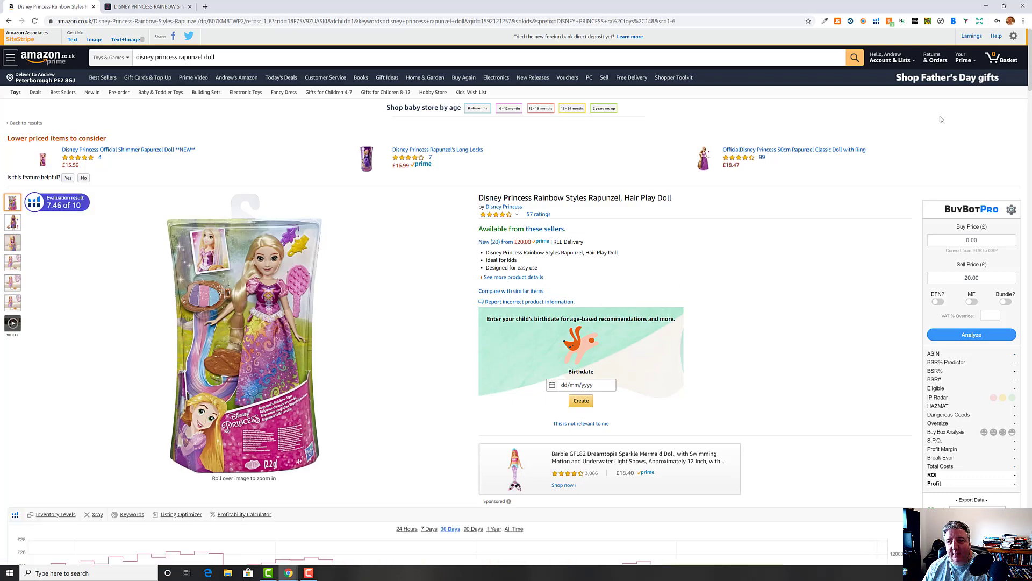
click(953, 21)
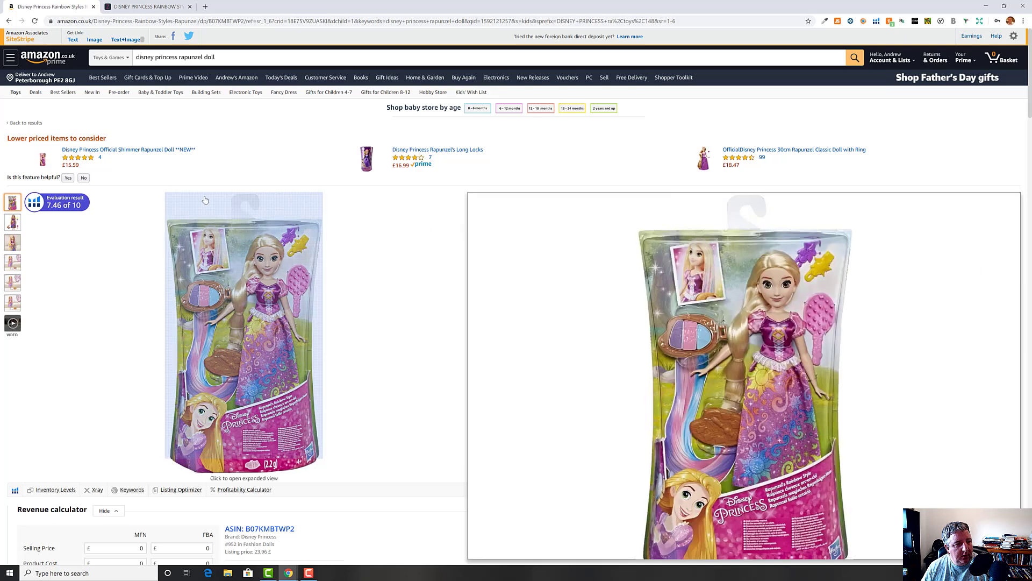
mouse_move(35, 204)
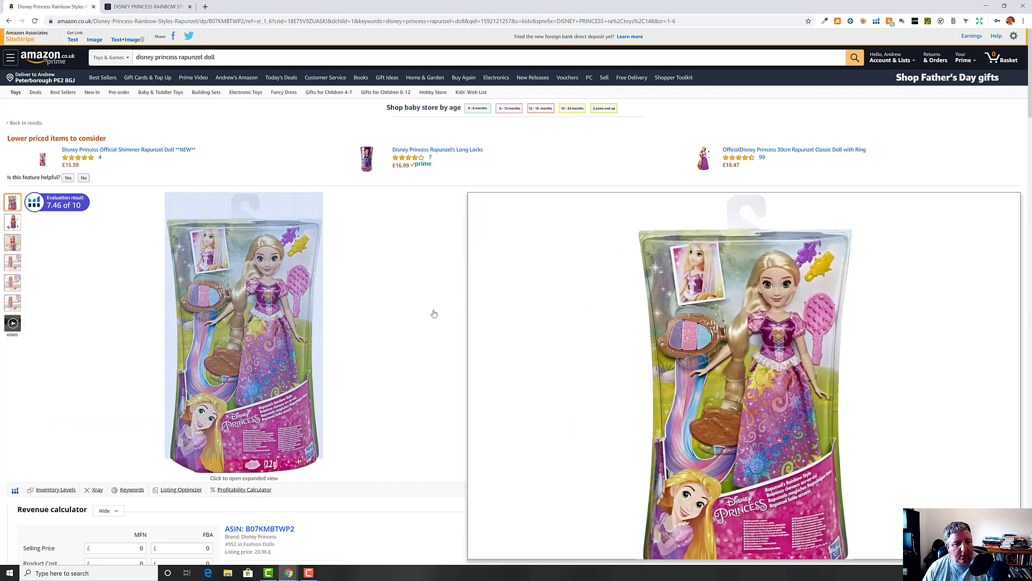
Examine the Rainbow Styles Rapunzel listing, including its revenue calculator, product information and comparison with similar items
scroll(439, 259, down, 2)
scroll(443, 266, down, 1)
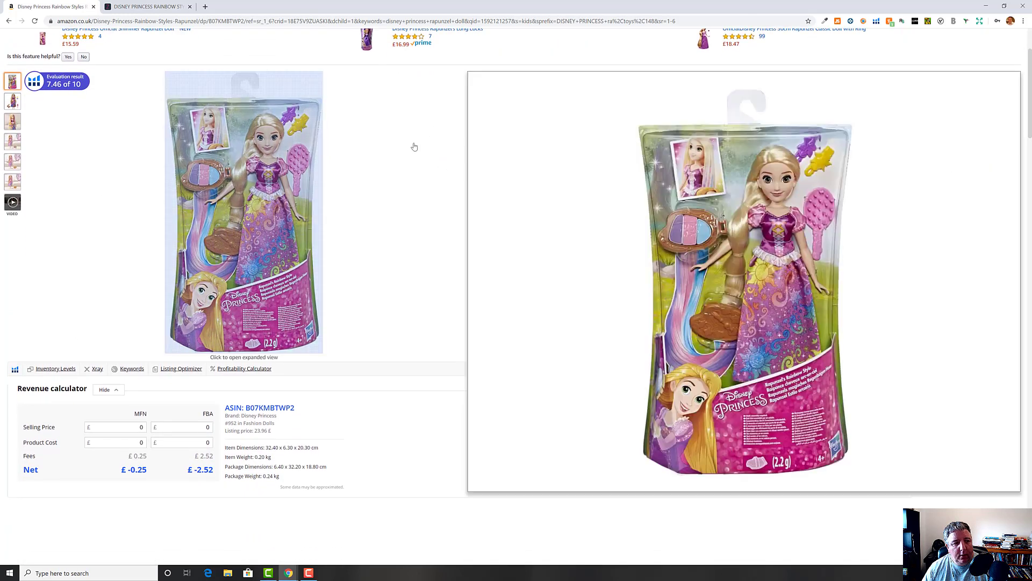
scroll(409, 140, down, 1)
scroll(322, 242, down, 3)
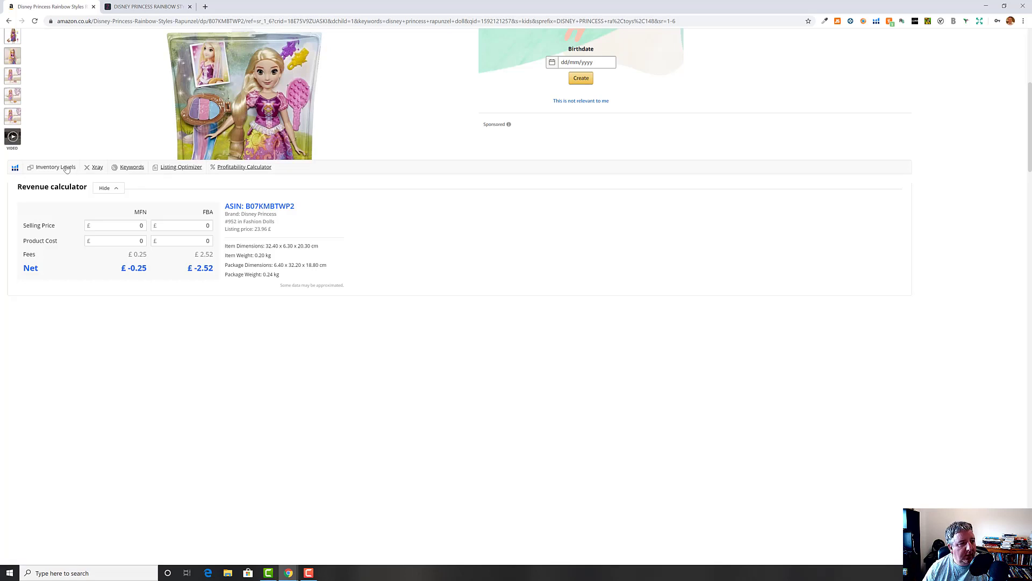
scroll(454, 219, up, 5)
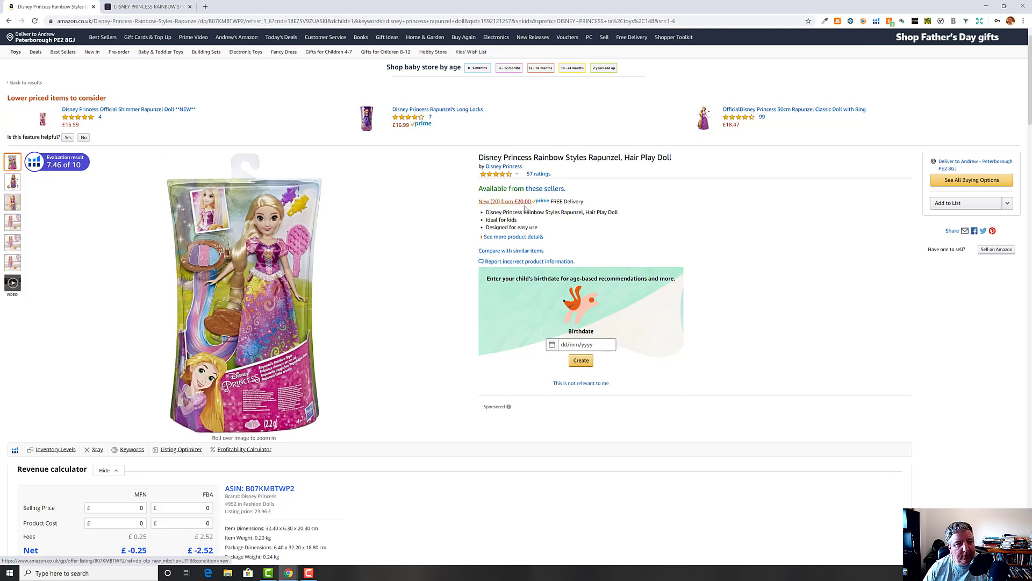
scroll(410, 207, down, 6)
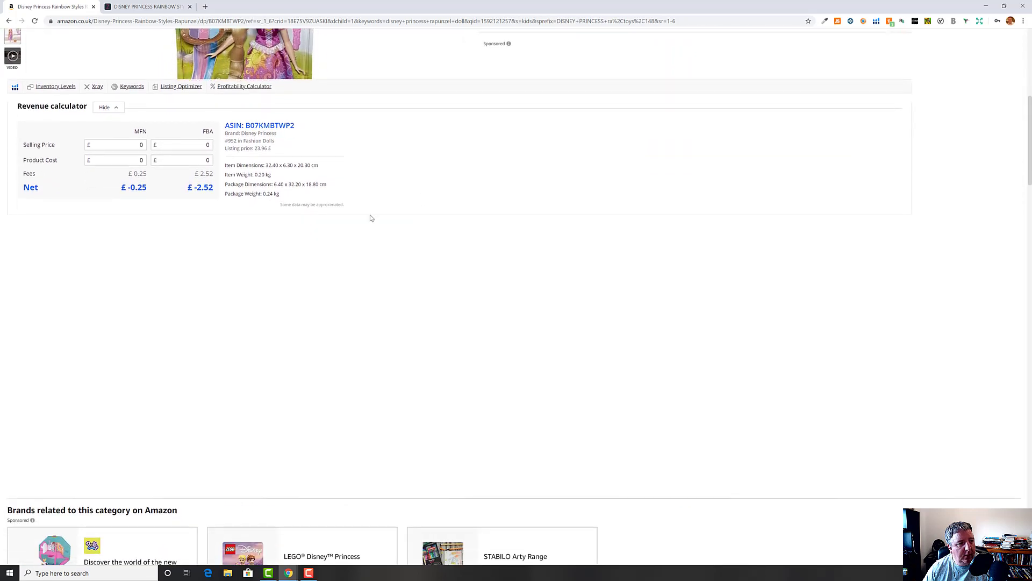
scroll(249, 228, down, 12)
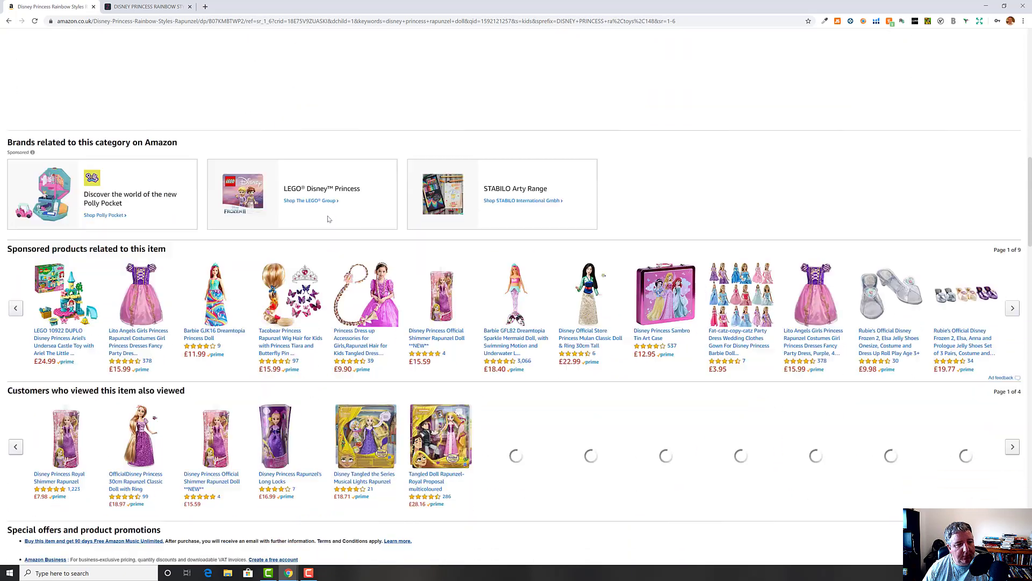
scroll(342, 222, down, 14)
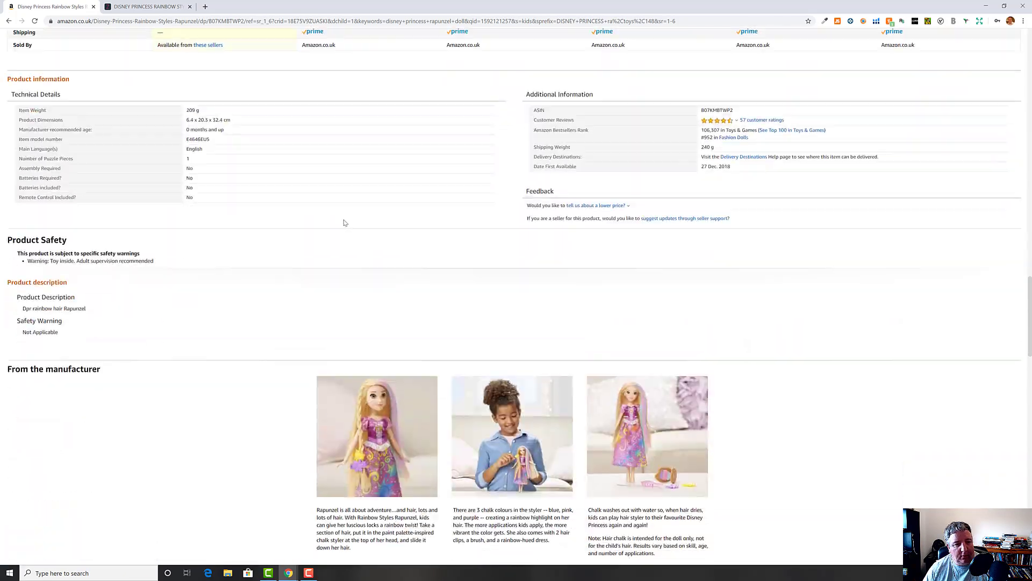
scroll(347, 220, down, 5)
scroll(347, 219, up, 14)
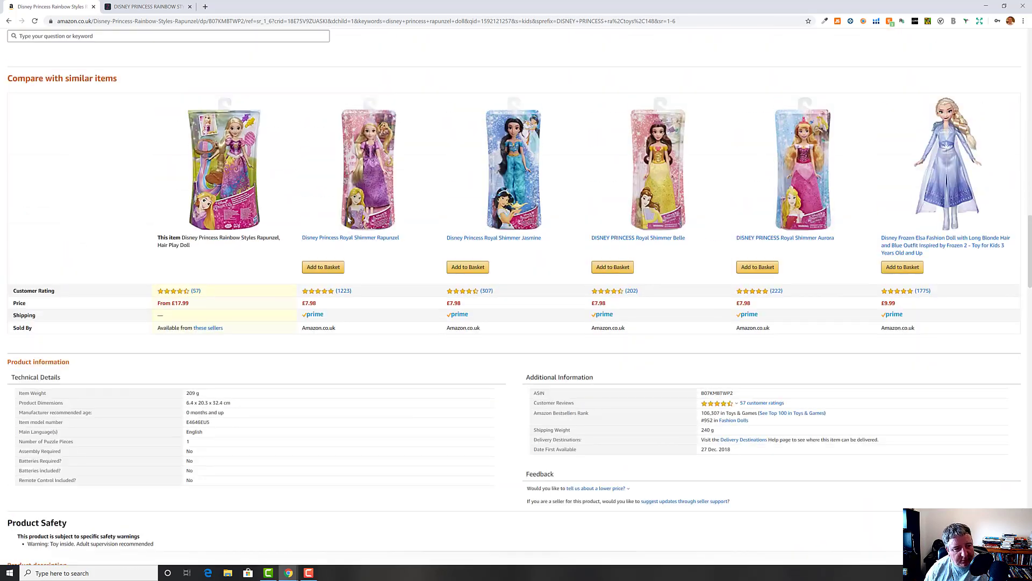
scroll(349, 219, up, 3)
mouse_move(353, 314)
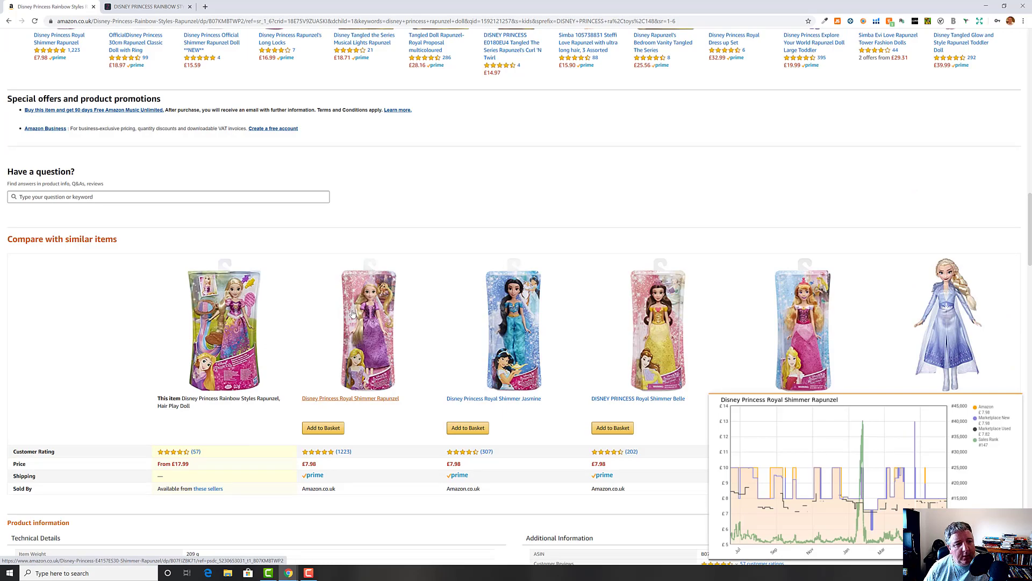
scroll(353, 314, up, 18)
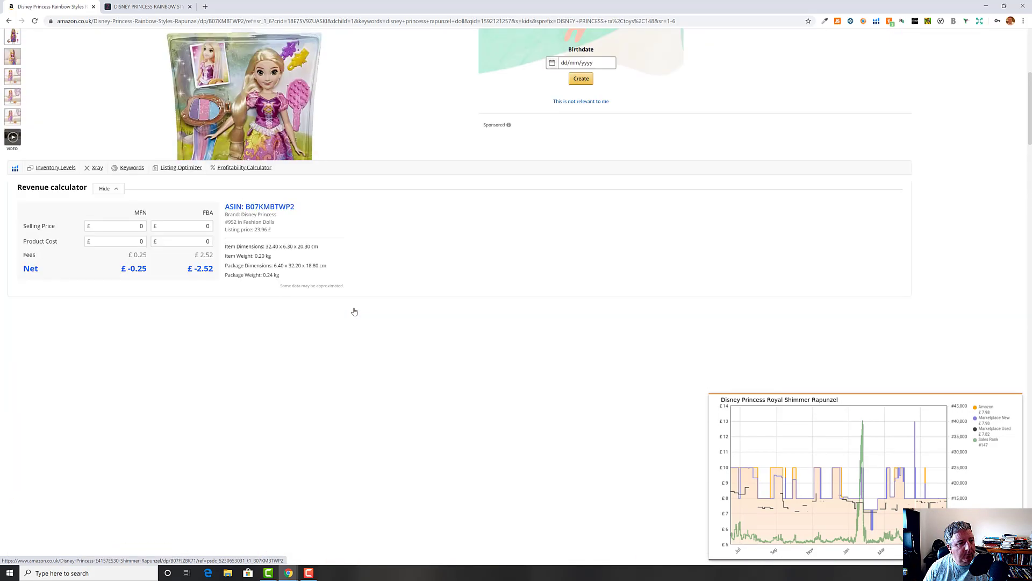
Show the inventory levels for the Rainbow Styles Rapunzel doll and review each seller's stock, price, fulfillment and rating
scroll(354, 312, up, 2)
click(56, 288)
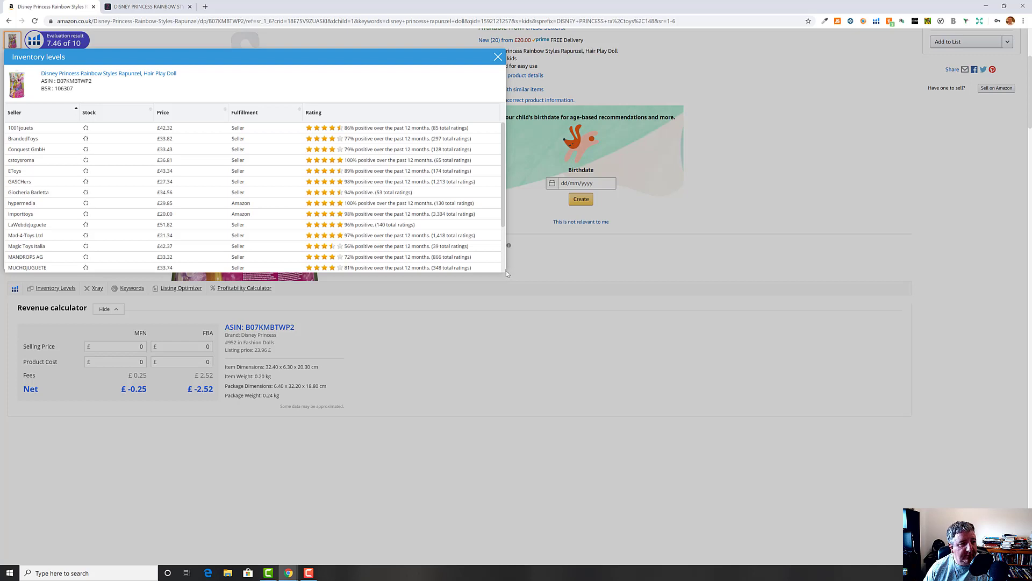
mouse_move(503, 203)
mouse_down()
mouse_move(502, 250)
mouse_move(506, 193)
mouse_up()
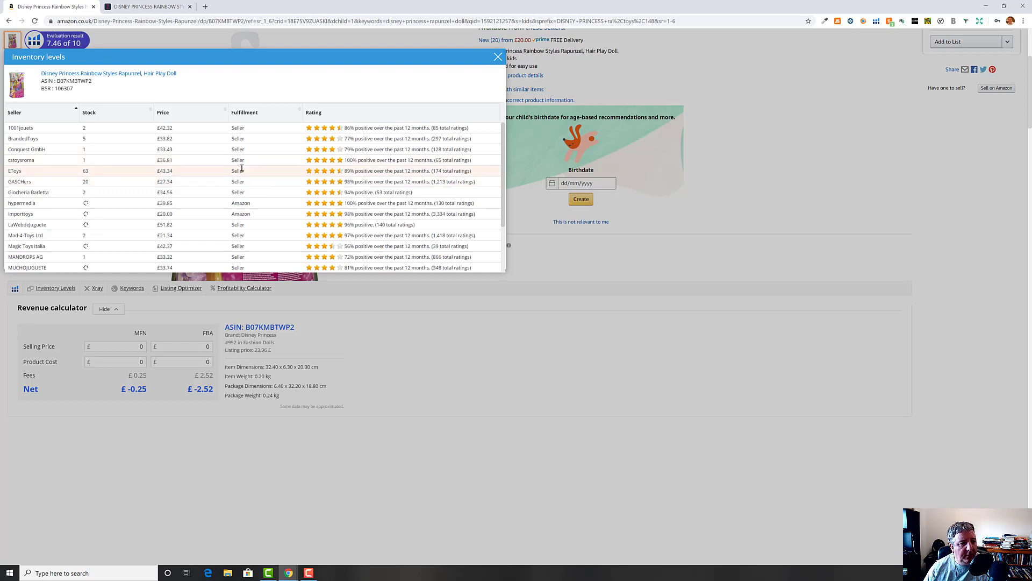
scroll(240, 168, down, 1)
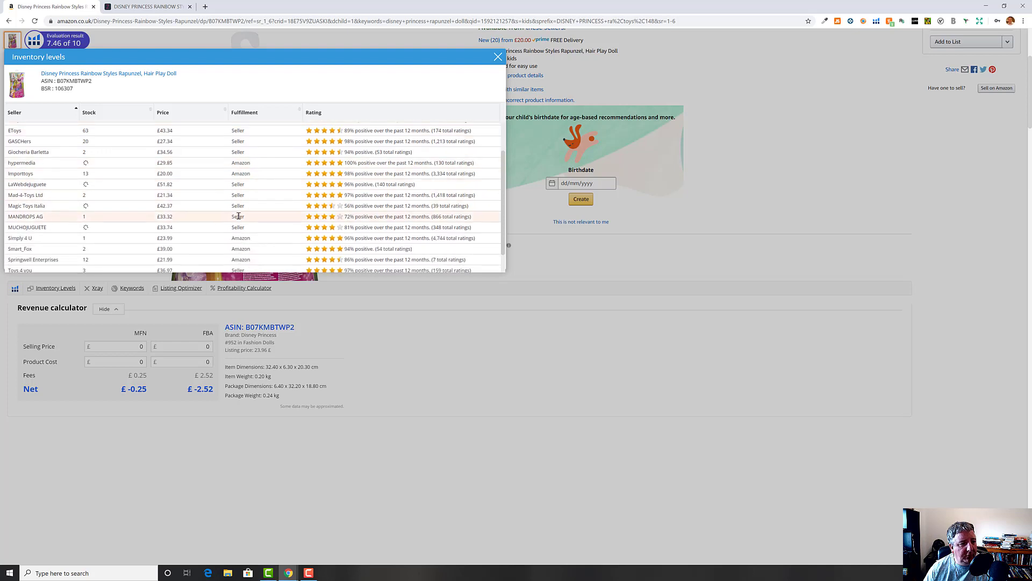
scroll(234, 161, up, 1)
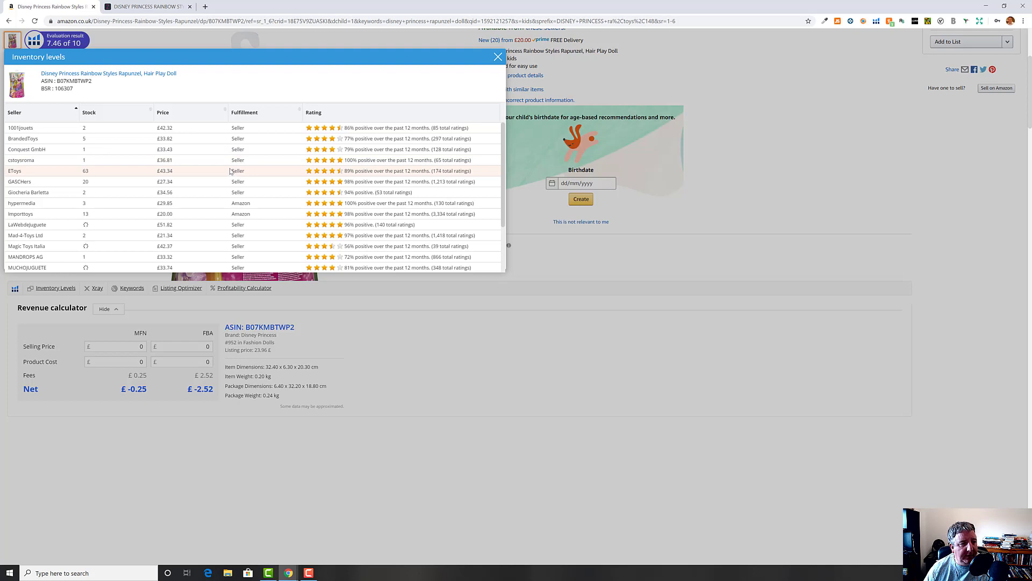
scroll(234, 164, down, 2)
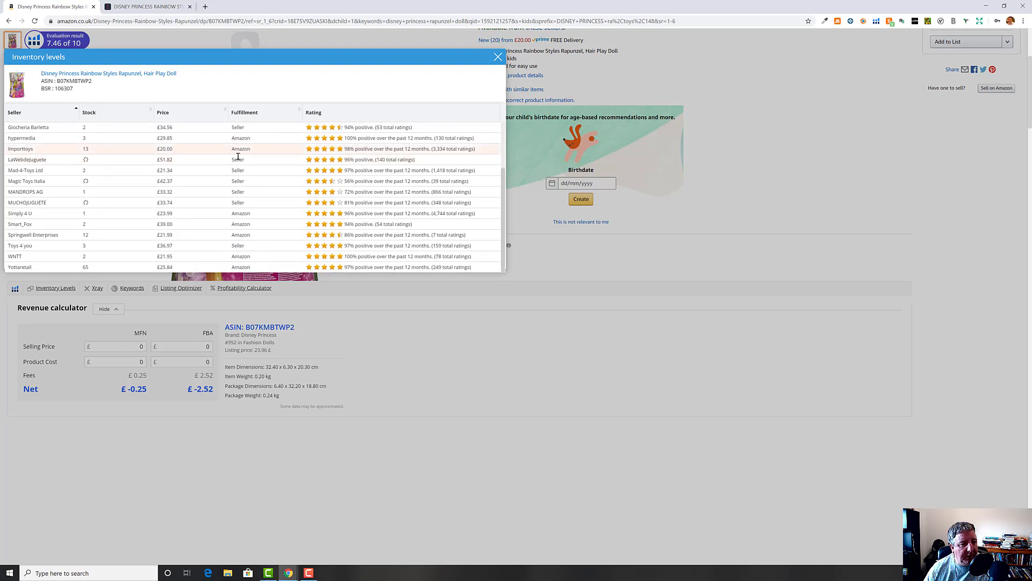
scroll(237, 182, down, 2)
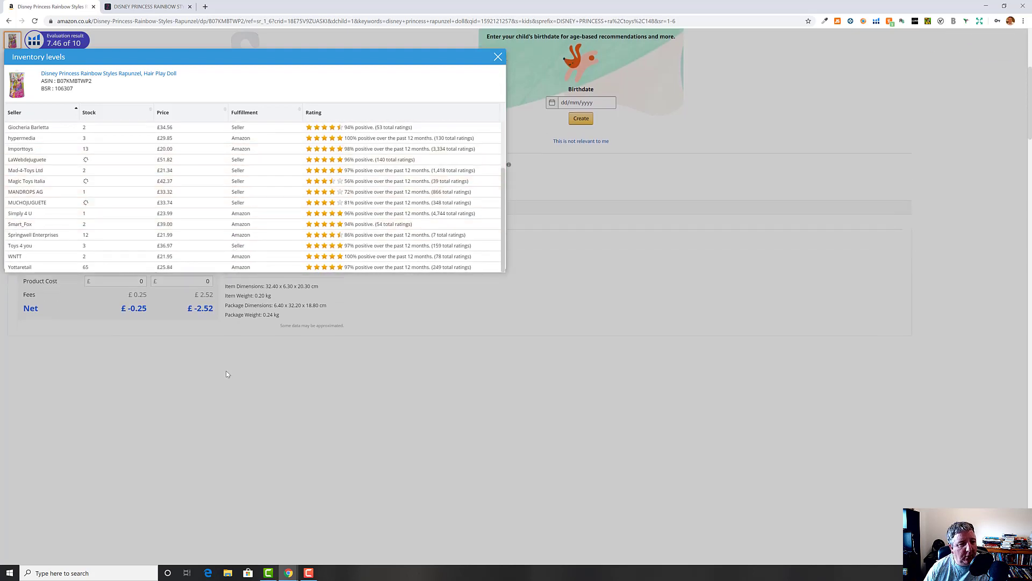
scroll(226, 373, up, 3)
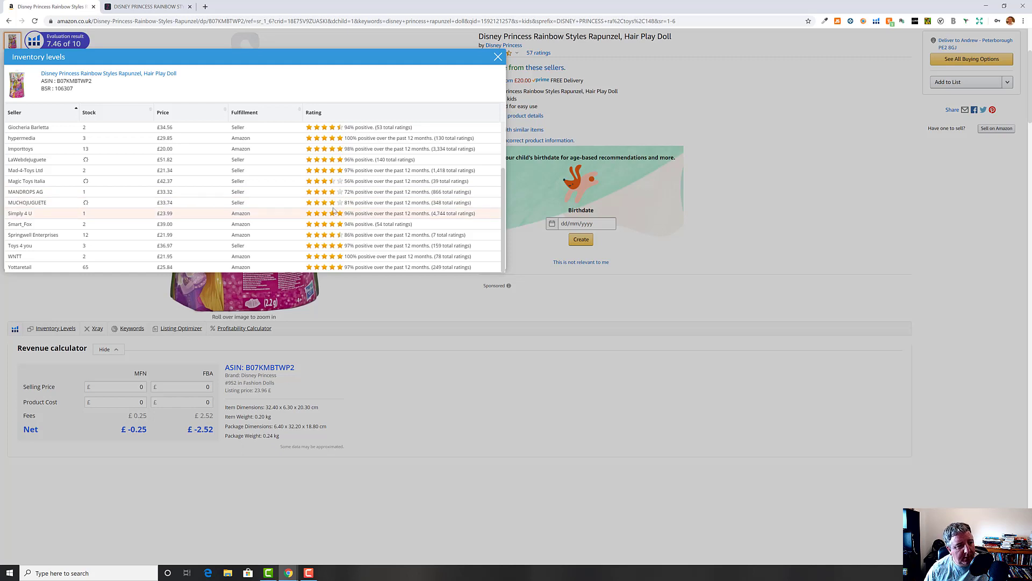
scroll(152, 183, up, 2)
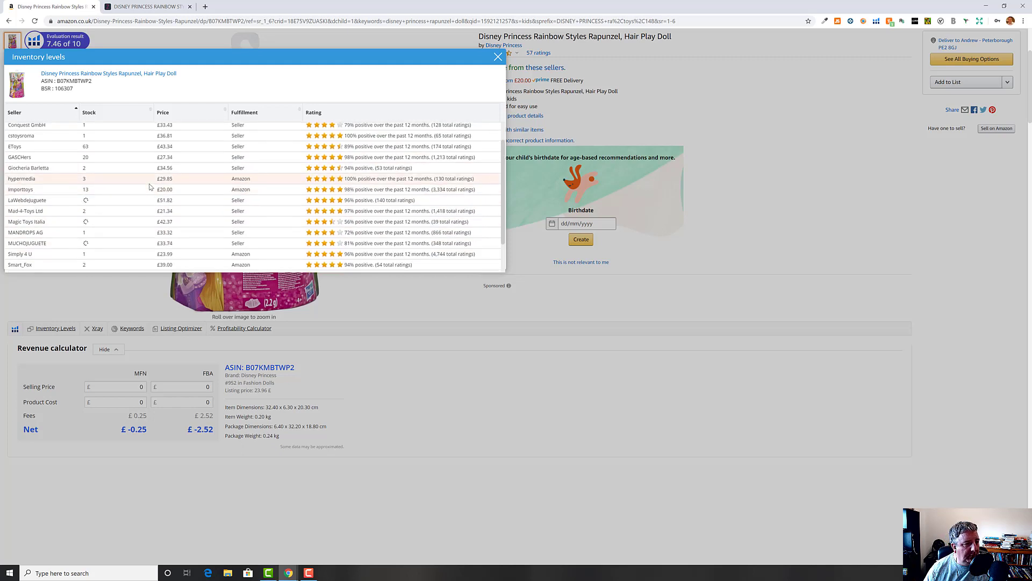
Compare the sellers' stock, prices, fulfillment and ratings in the Rainbow Styles Rapunzel inventory levels, and close the list
scroll(107, 177, up, 3)
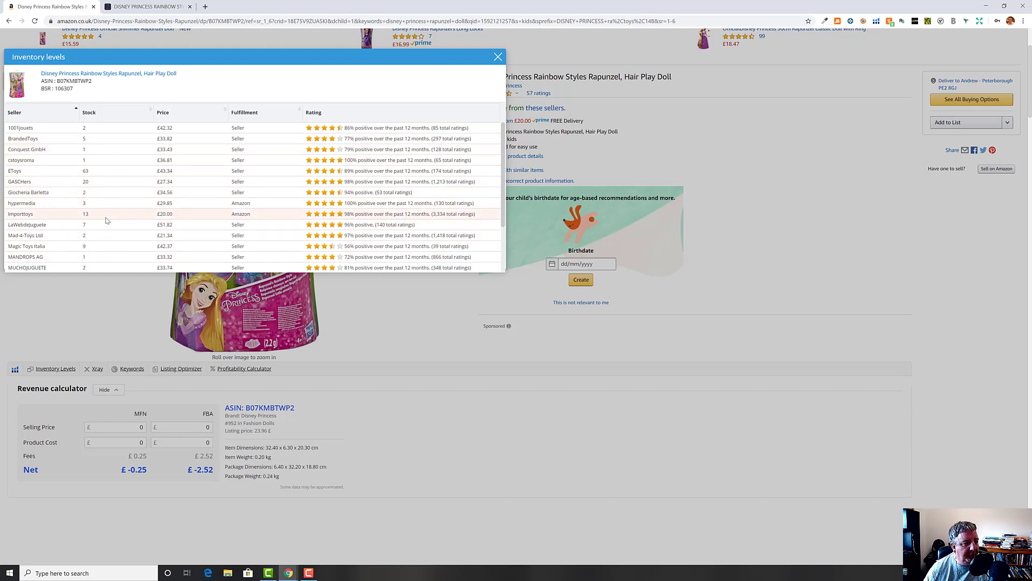
scroll(106, 221, down, 5)
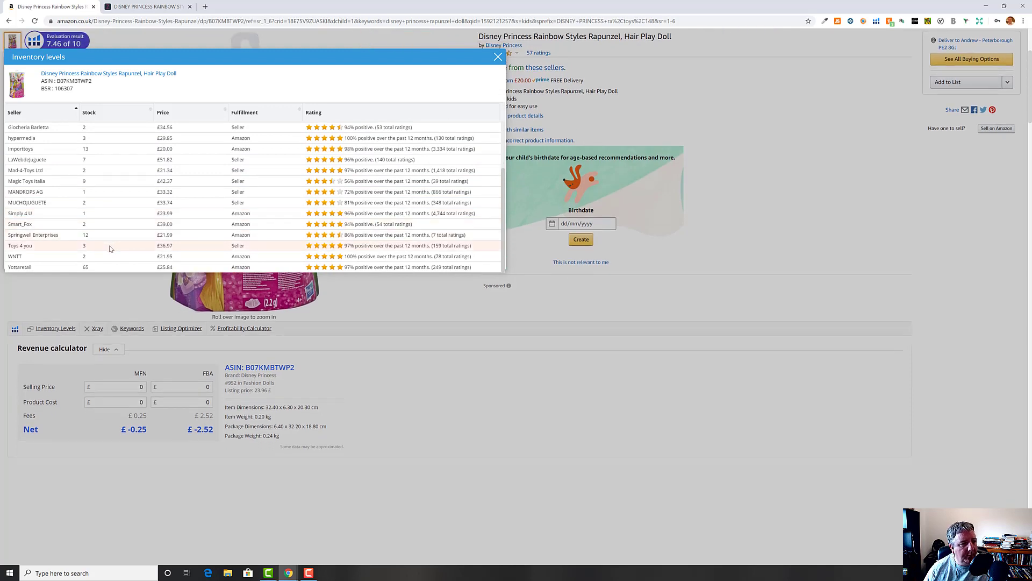
scroll(109, 249, up, 2)
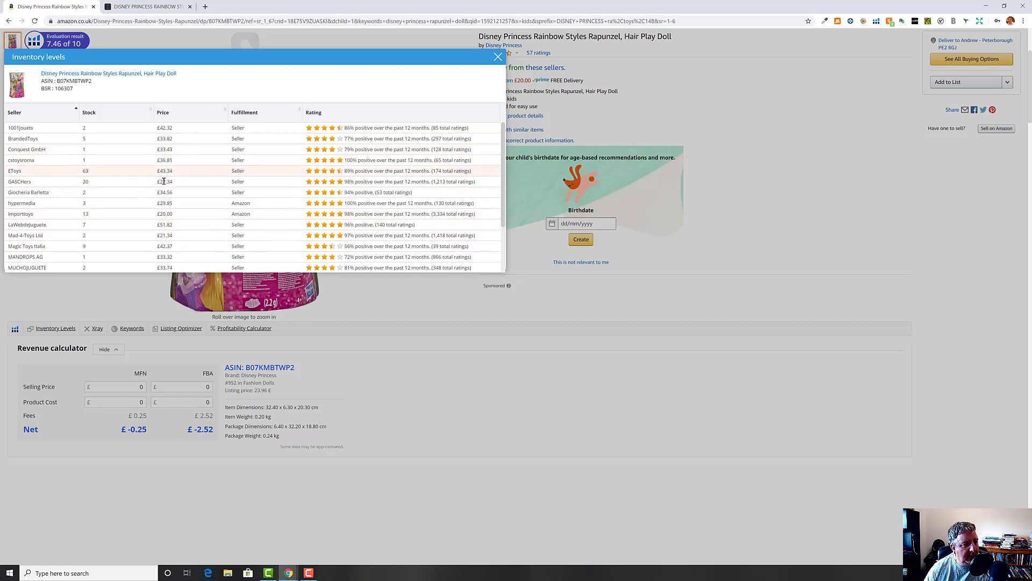
scroll(155, 200, down, 1)
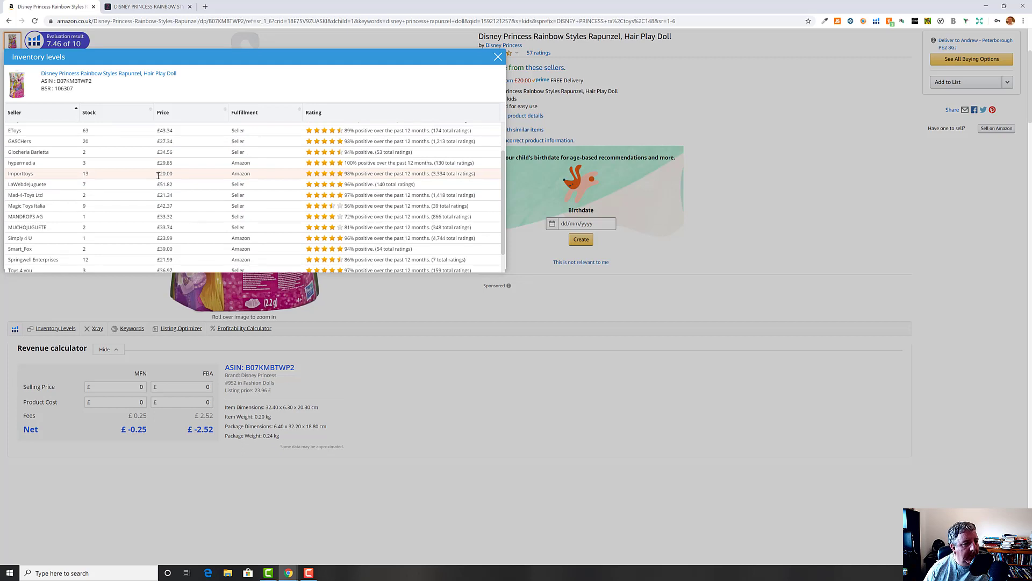
scroll(159, 180, down, 1)
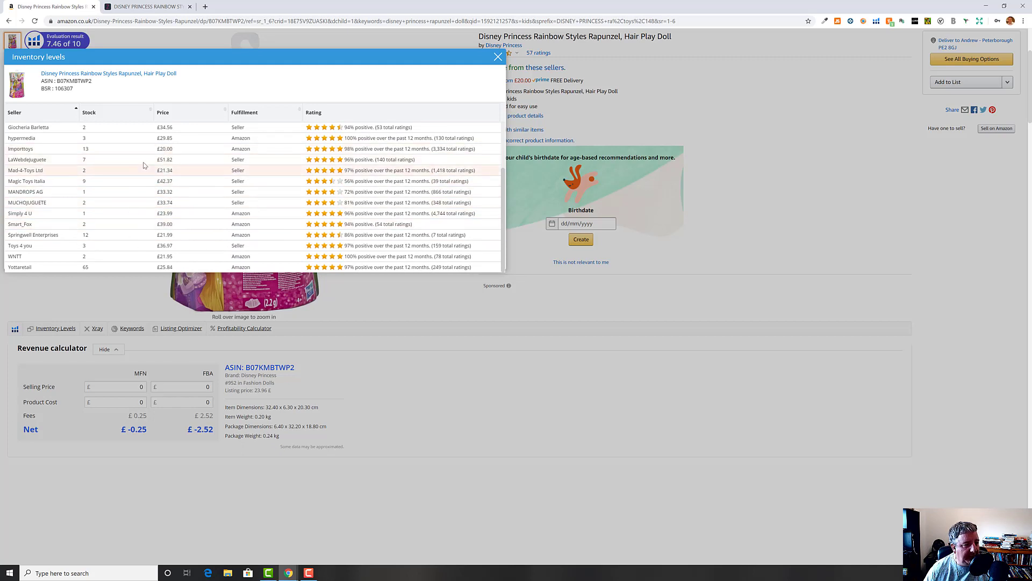
scroll(268, 177, up, 3)
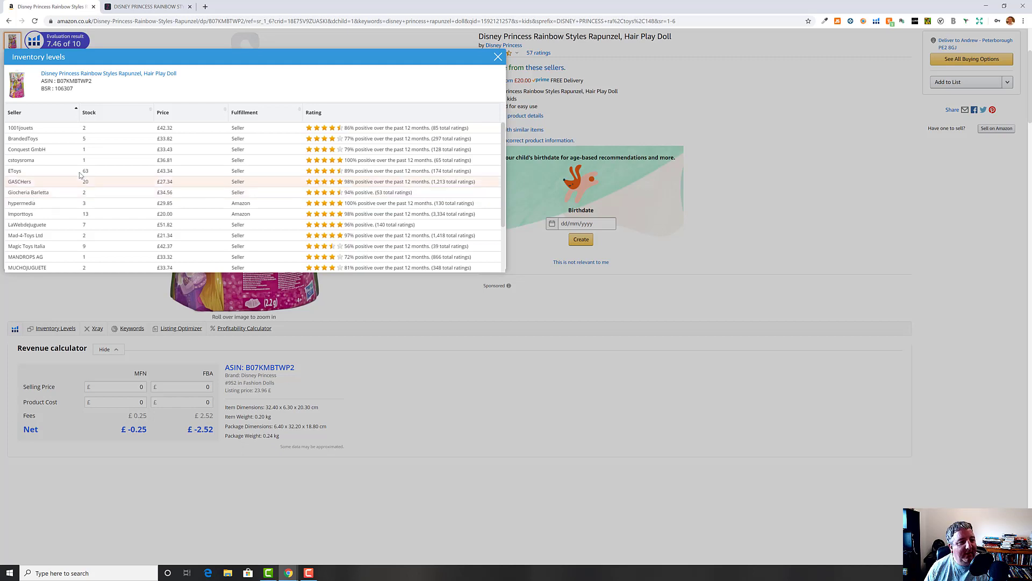
scroll(79, 172, up, 2)
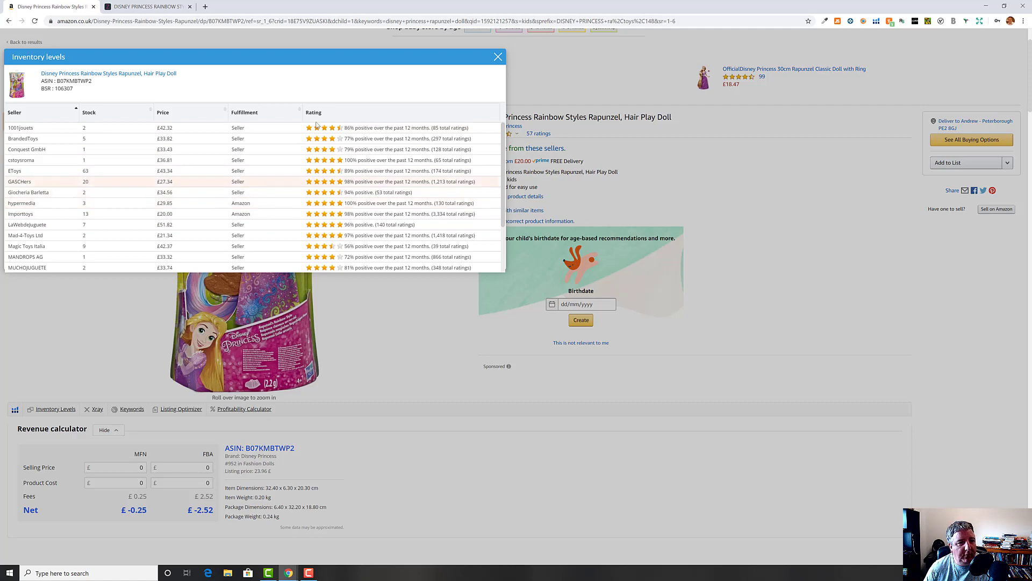
click(498, 56)
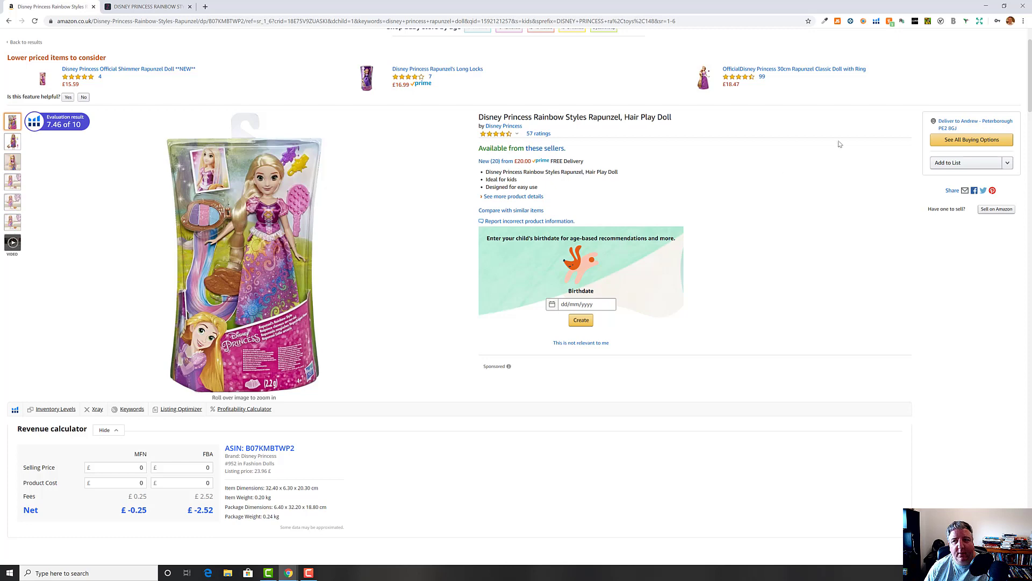
Show the BuyBotPro analysis on the Rapunzel listing and look over its calculator fields, competition tables and price history charts
click(954, 23)
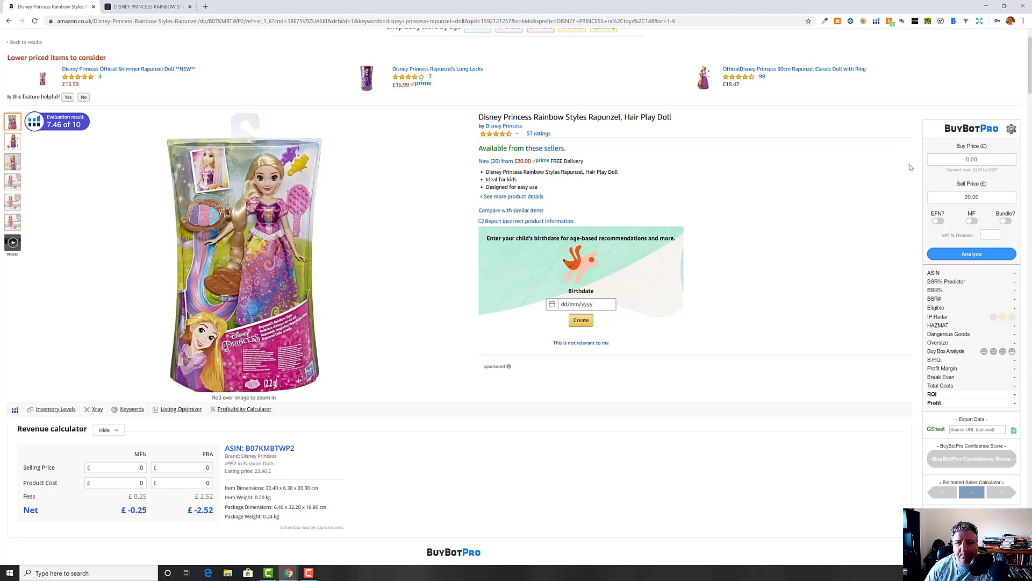
scroll(910, 167, down, 5)
scroll(911, 172, up, 5)
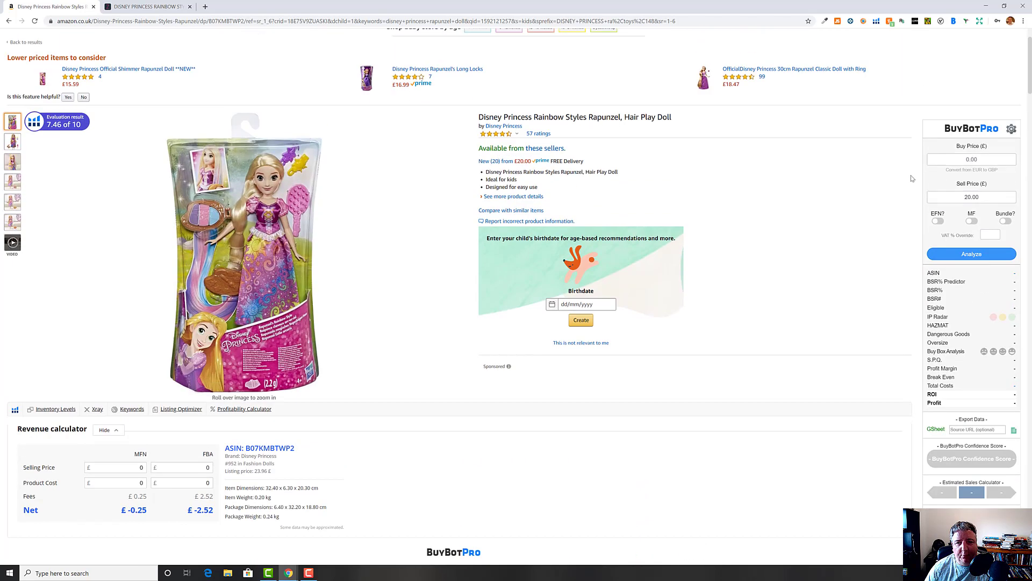
scroll(911, 178, down, 1)
scroll(914, 180, up, 2)
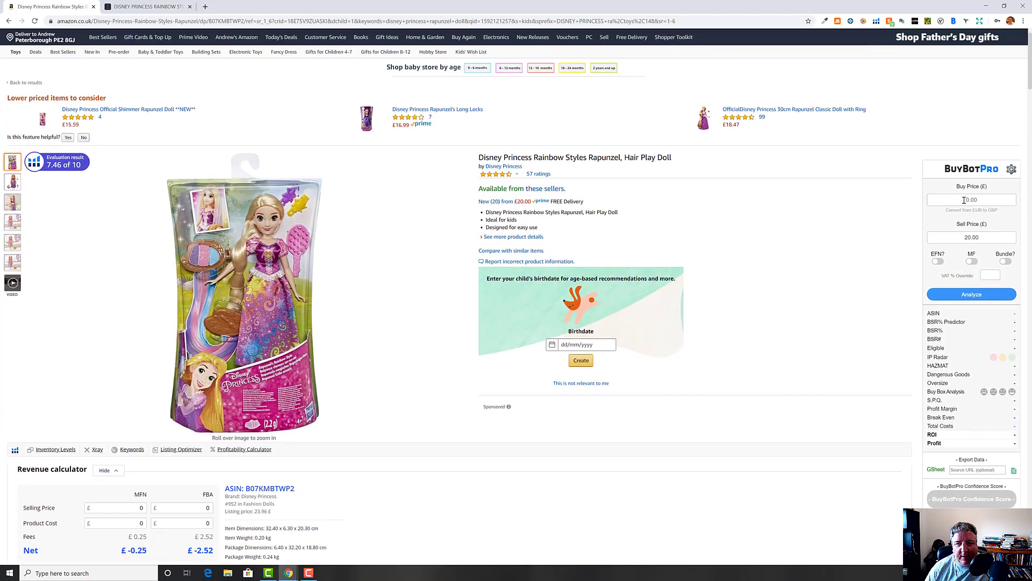
scroll(968, 375, down, 6)
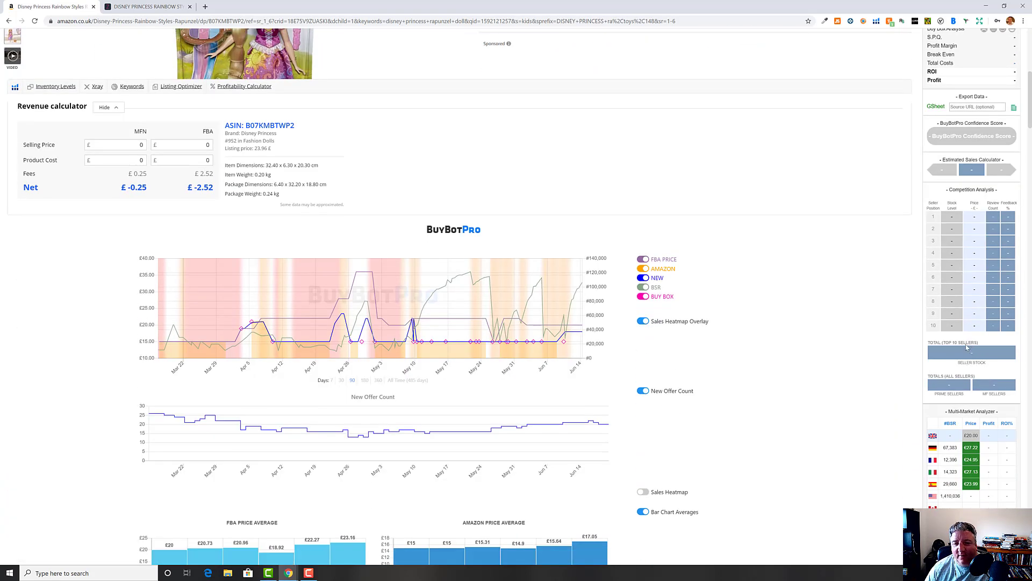
scroll(959, 325, up, 2)
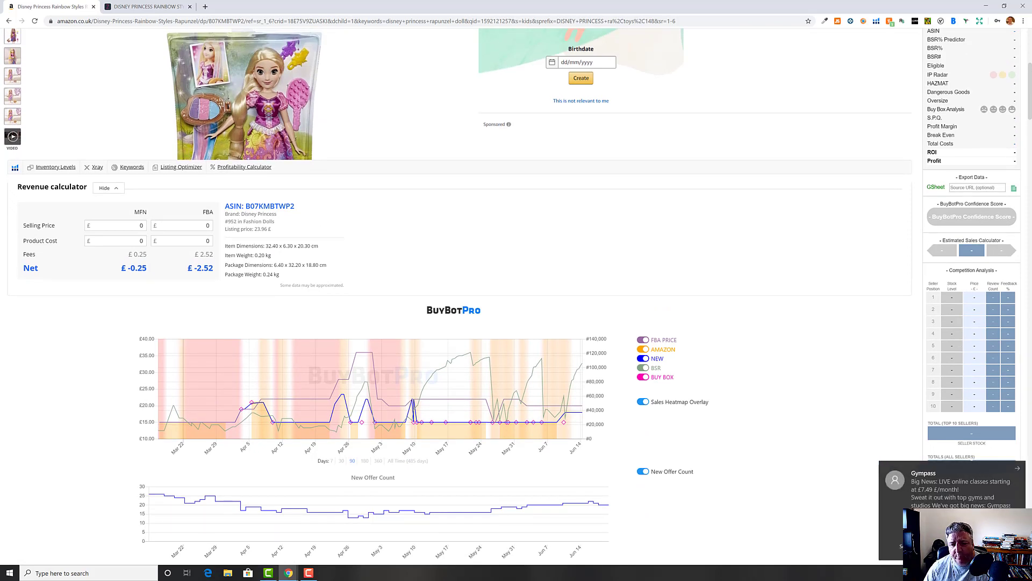
Dismiss the desktop notification and run the BuyBotPro analysis with a buy price of £1
click(990, 544)
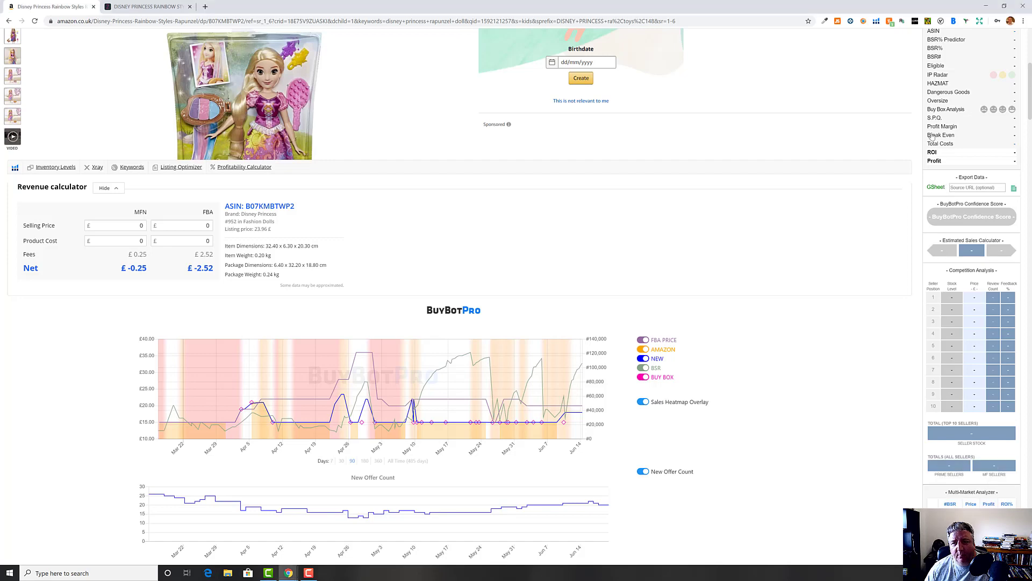
scroll(934, 134, up, 3)
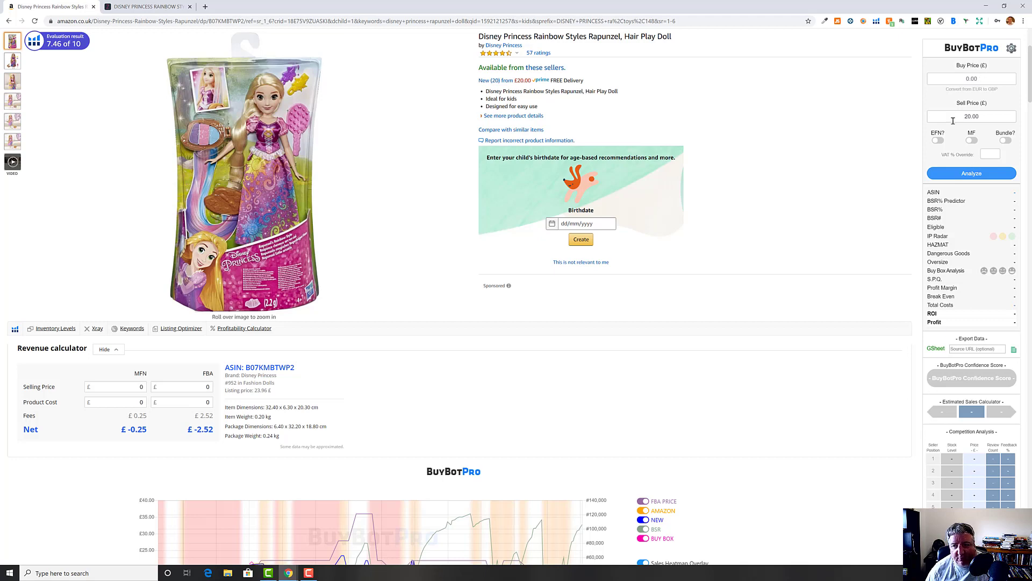
scroll(927, 365, up, 1)
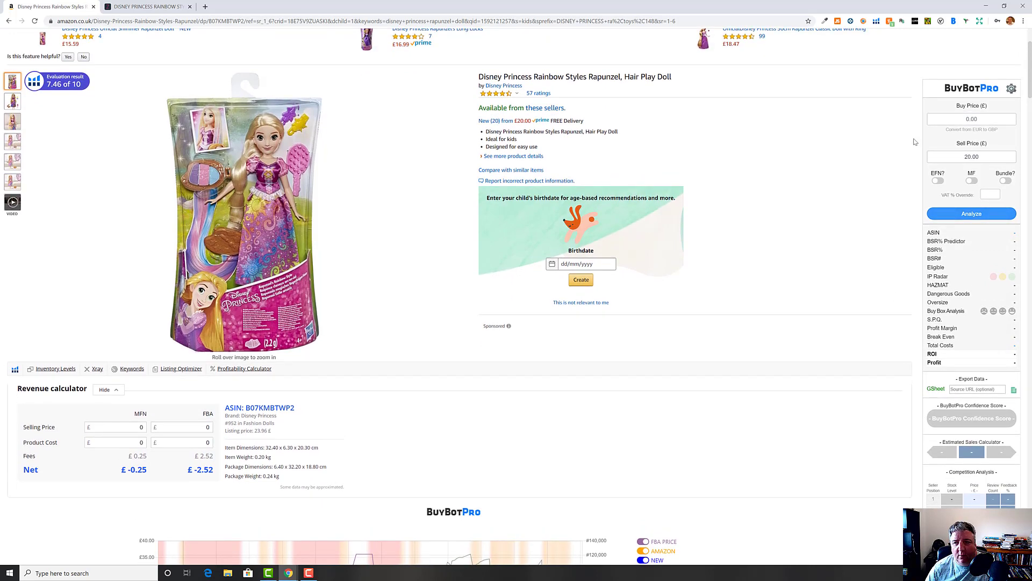
click(965, 118)
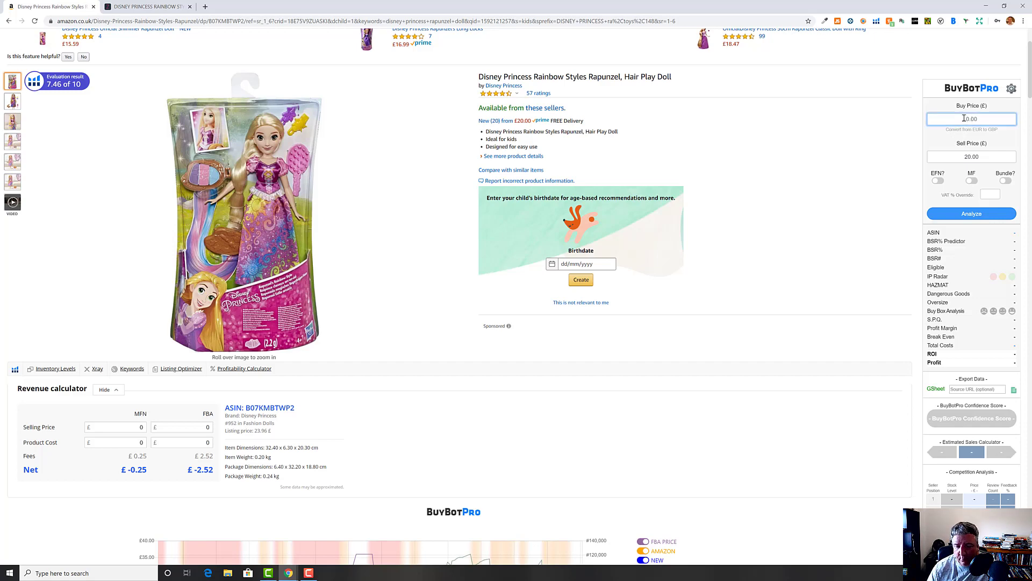
text(1)
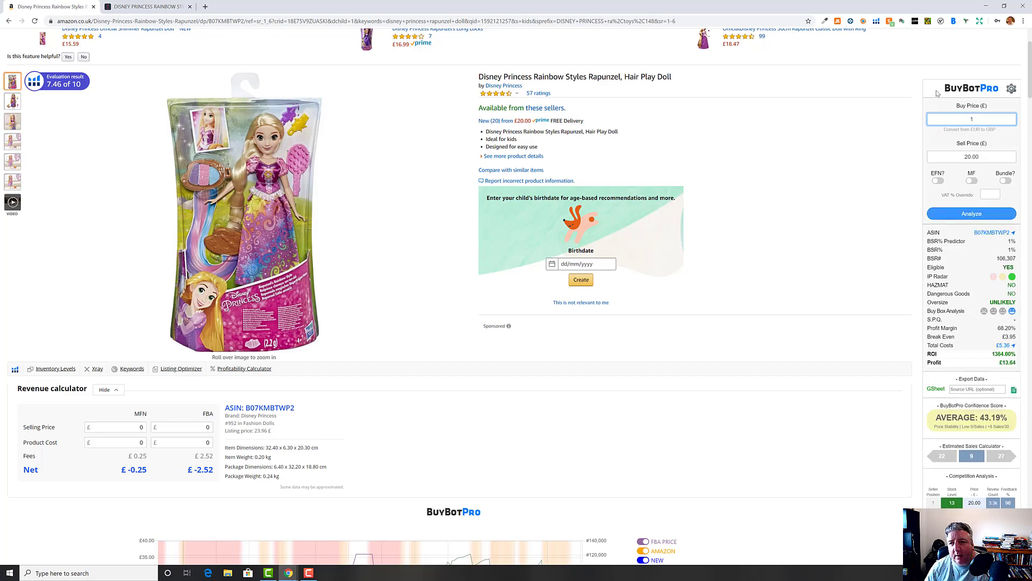
Review the BuyBotPro results for eligibility, IP Radar, hazmat, oversize and Buy Box Analysis, including the Buy Box explanation
drag(937, 92, 892, 93)
scroll(930, 168, down, 1)
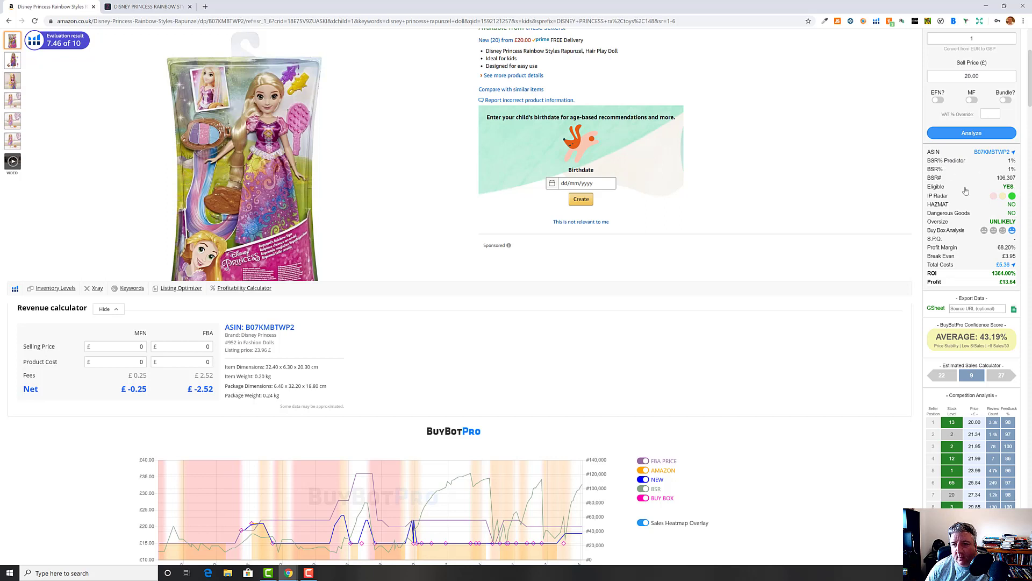
mouse_move(951, 192)
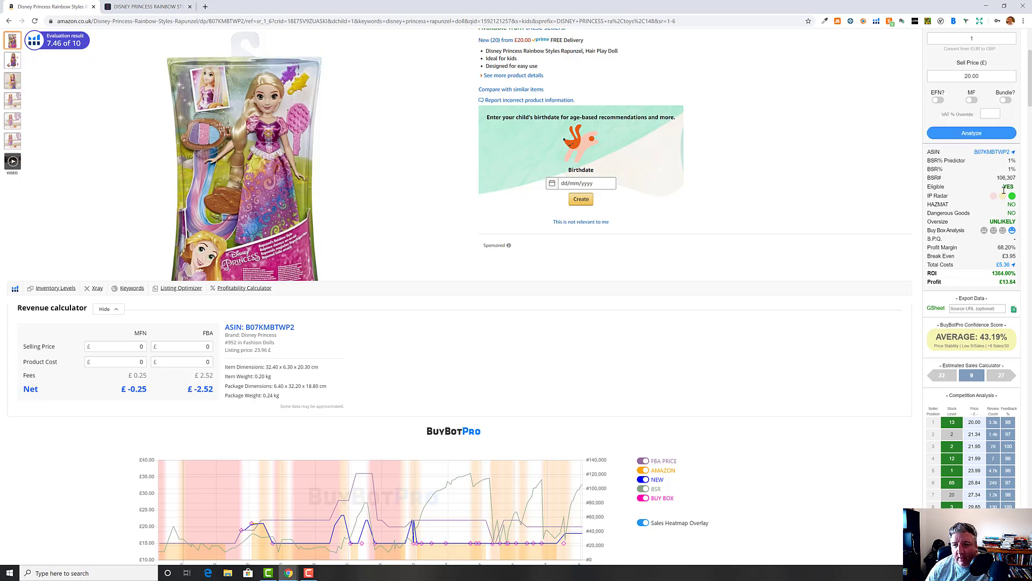
mouse_move(1011, 199)
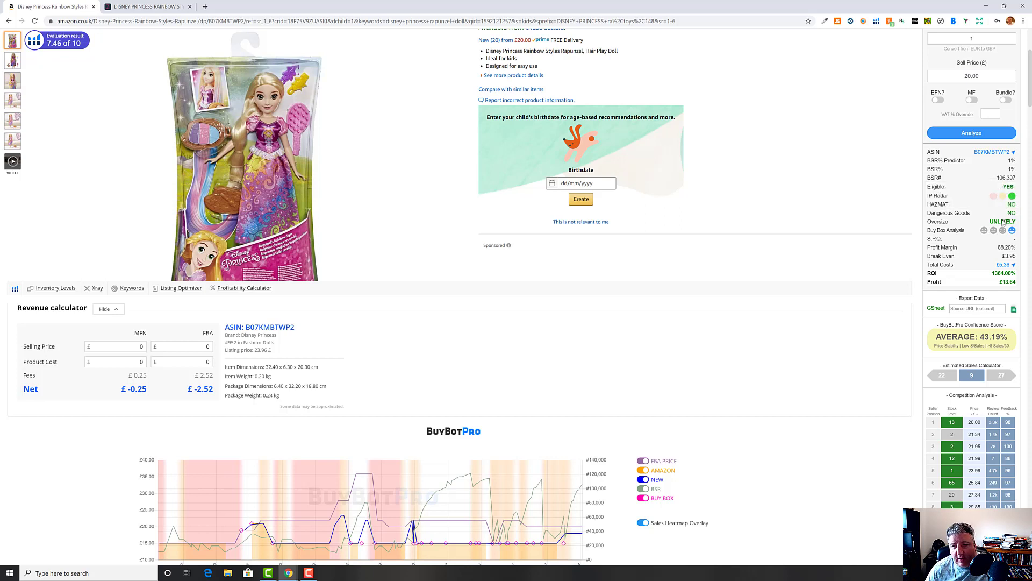
mouse_move(1012, 232)
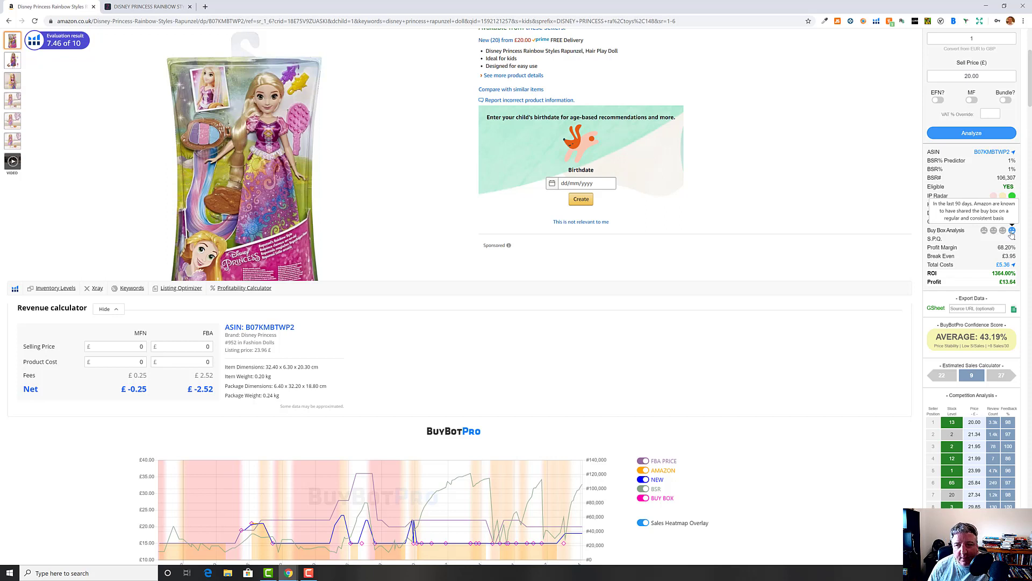
scroll(893, 226, down, 3)
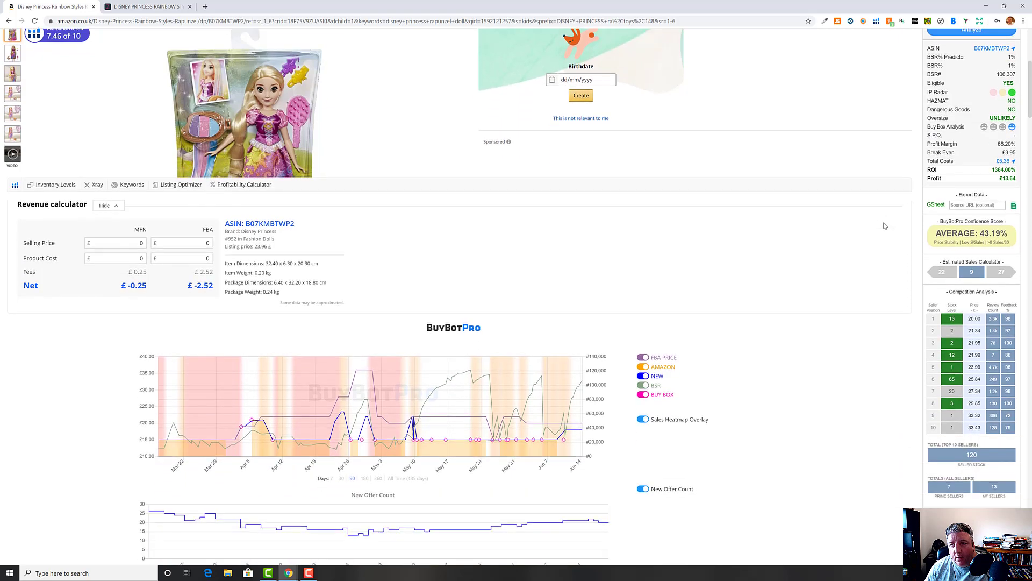
scroll(922, 124, up, 5)
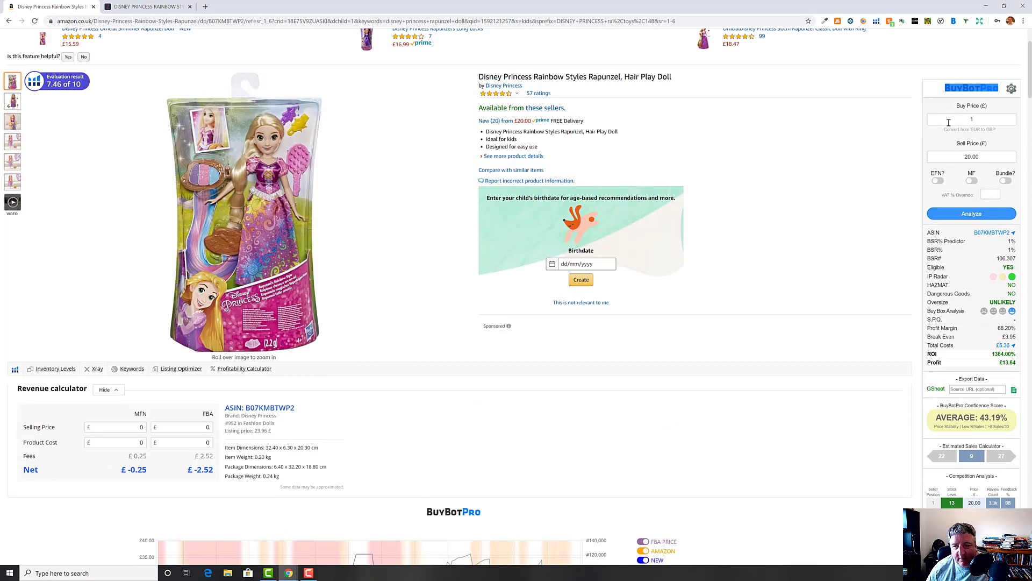
Examine the BuyBotPro Confidence Score and the month-by-month figures of the Estimated Sales Calculator
scroll(932, 130, down, 3)
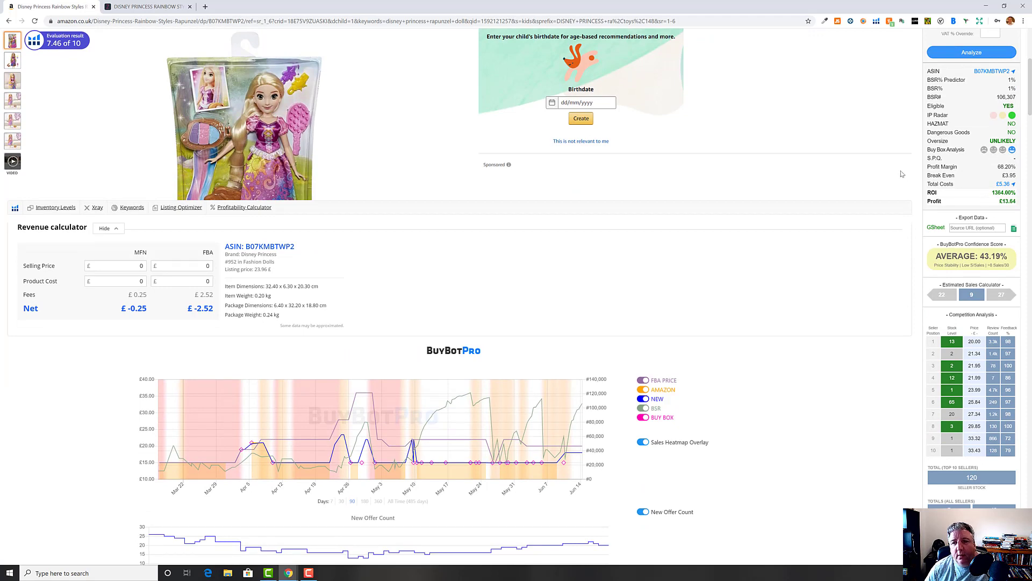
scroll(901, 173, down, 2)
scroll(893, 171, down, 2)
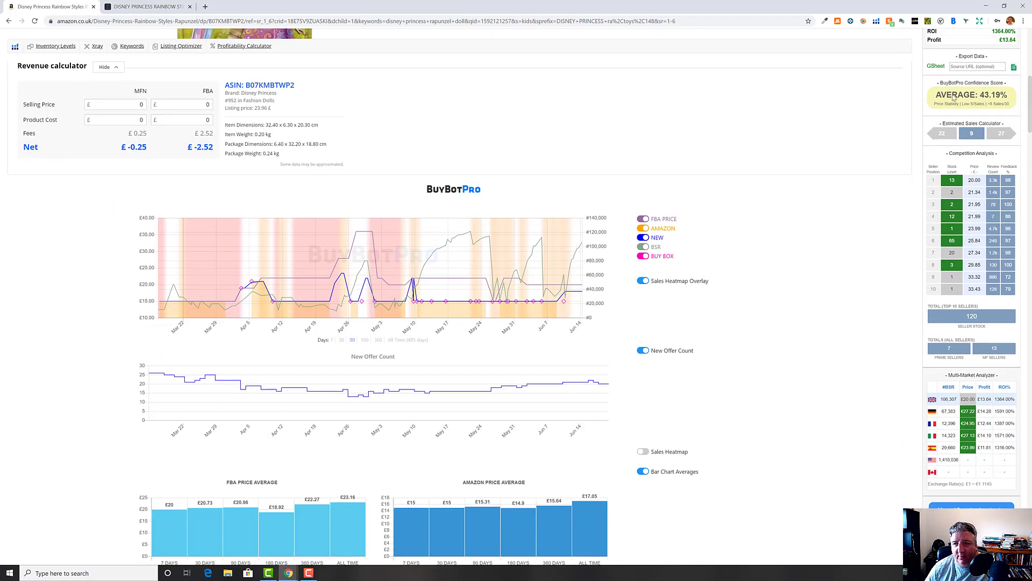
scroll(943, 140, down, 2)
mouse_move(943, 140)
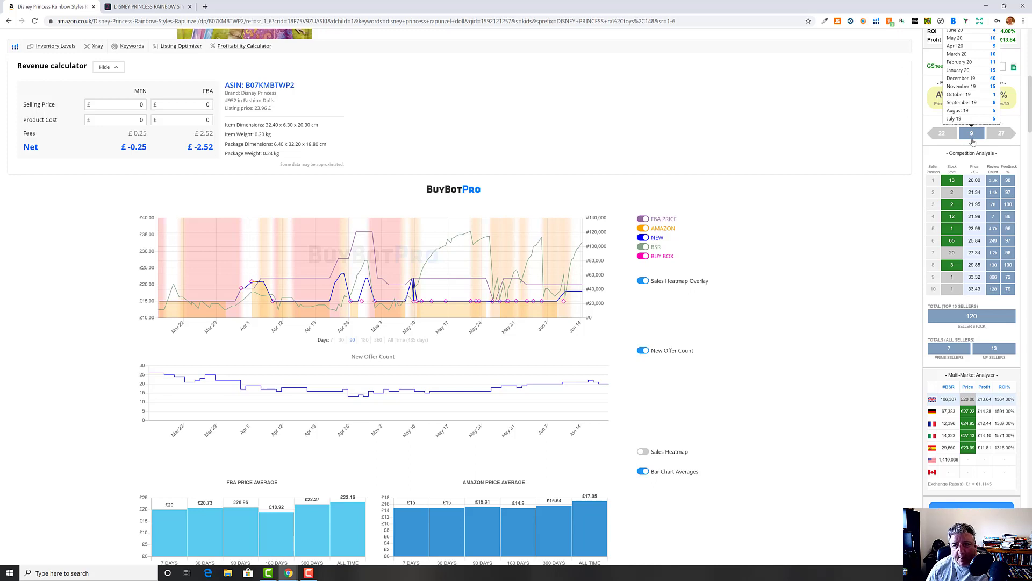
mouse_move(960, 159)
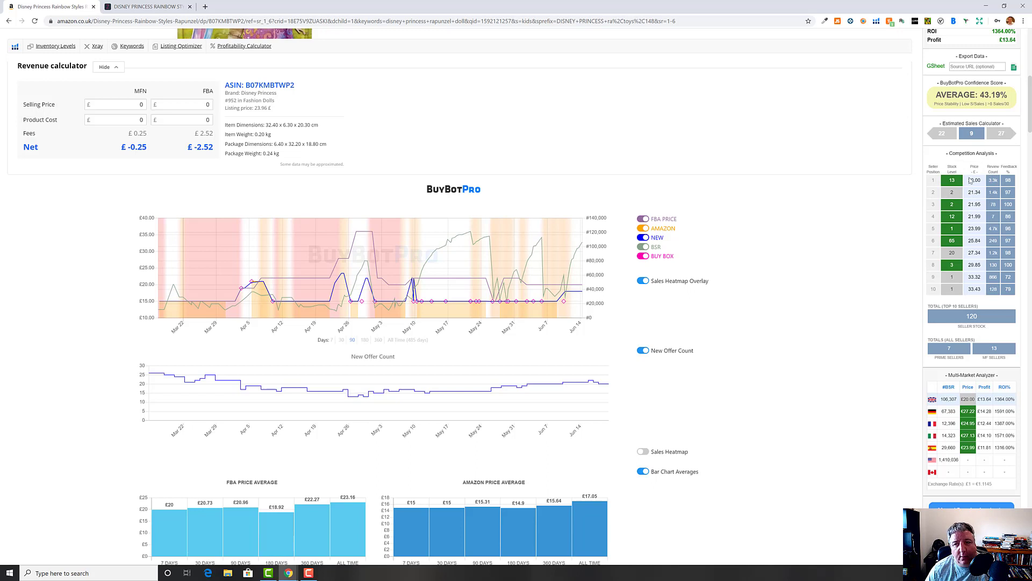
mouse_move(954, 184)
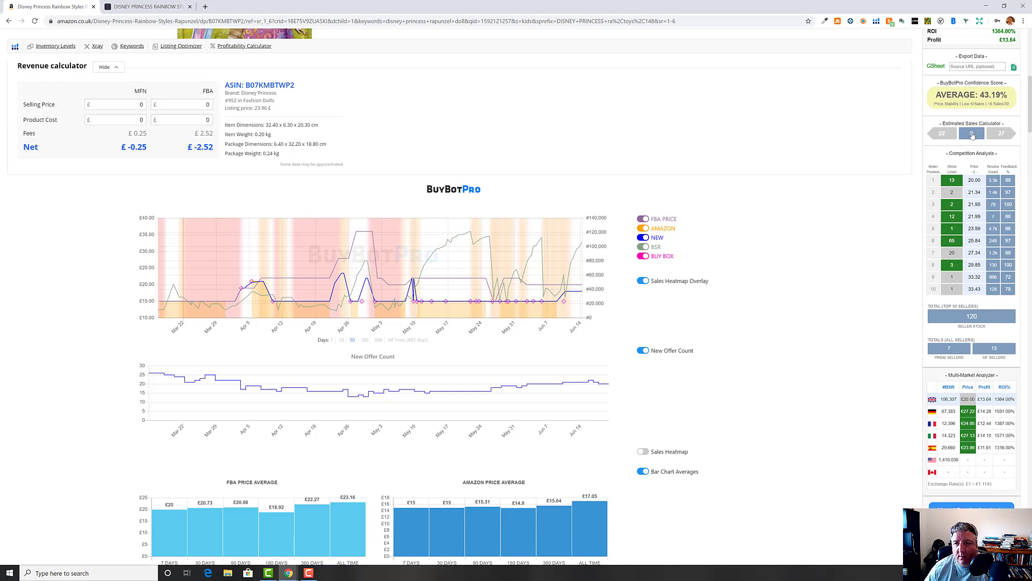
mouse_move(972, 135)
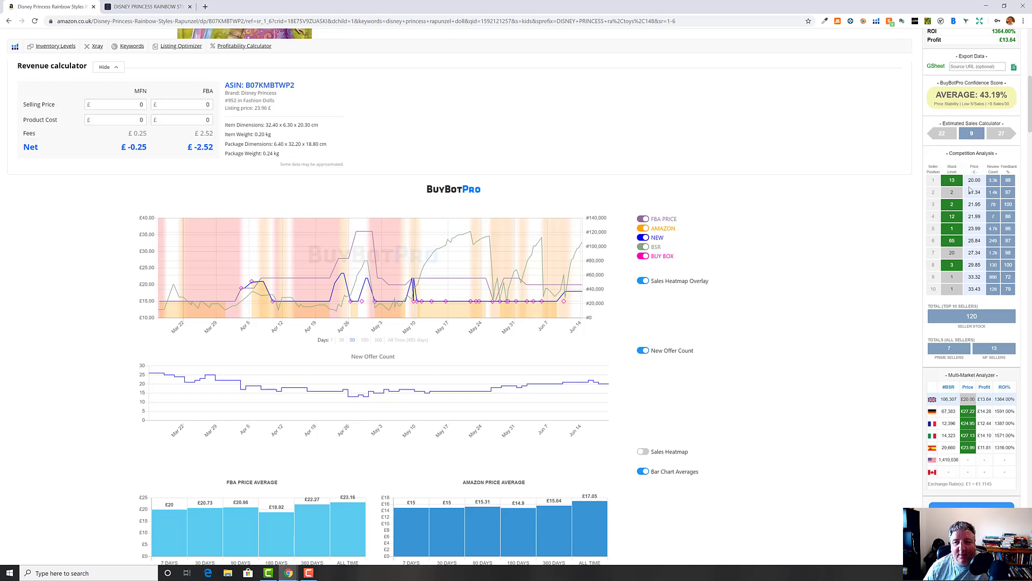
Check the seller name and fulfillment type behind the individual stock levels in the Competition Analysis
mouse_move(953, 203)
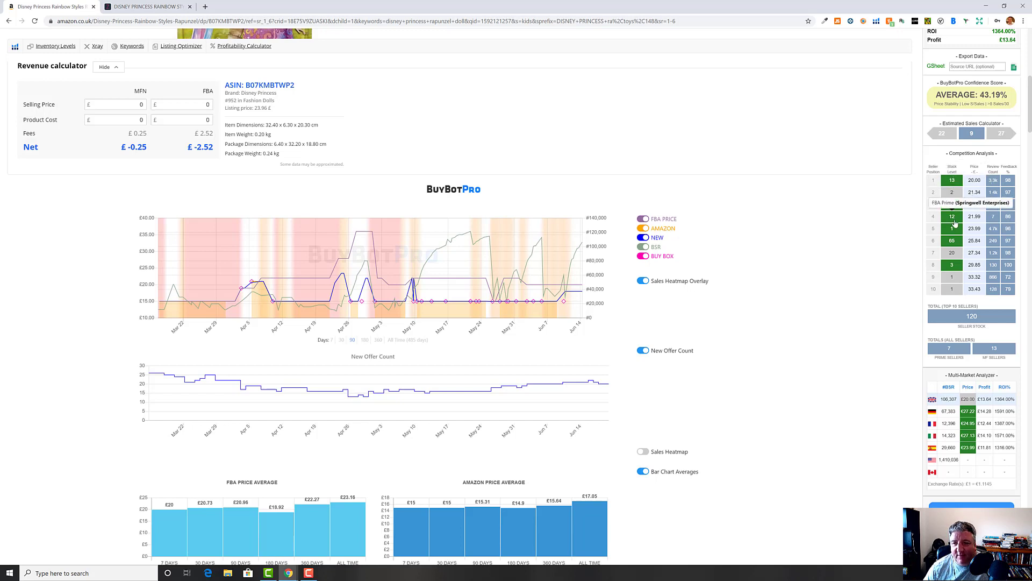
mouse_move(954, 229)
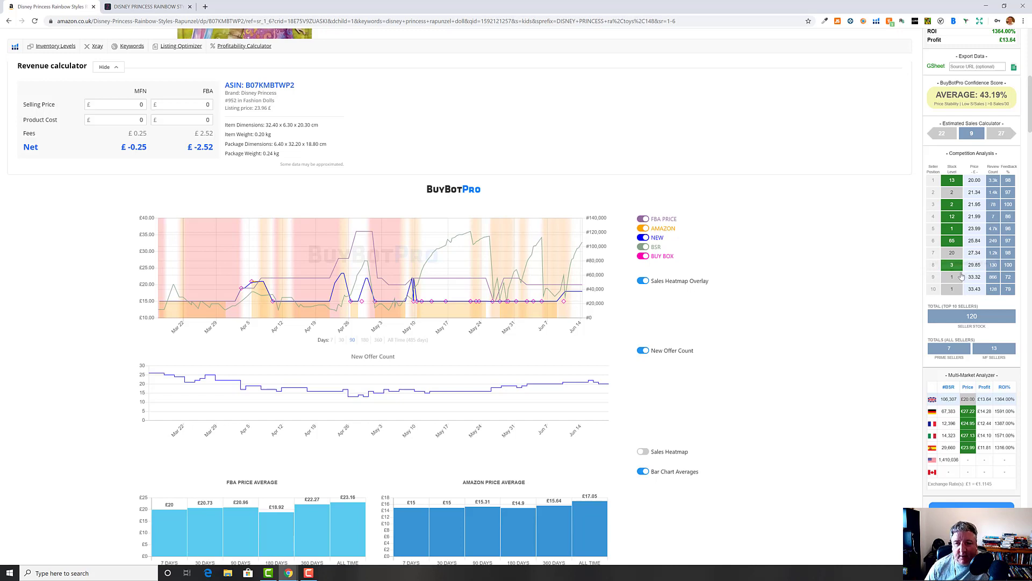
mouse_move(959, 288)
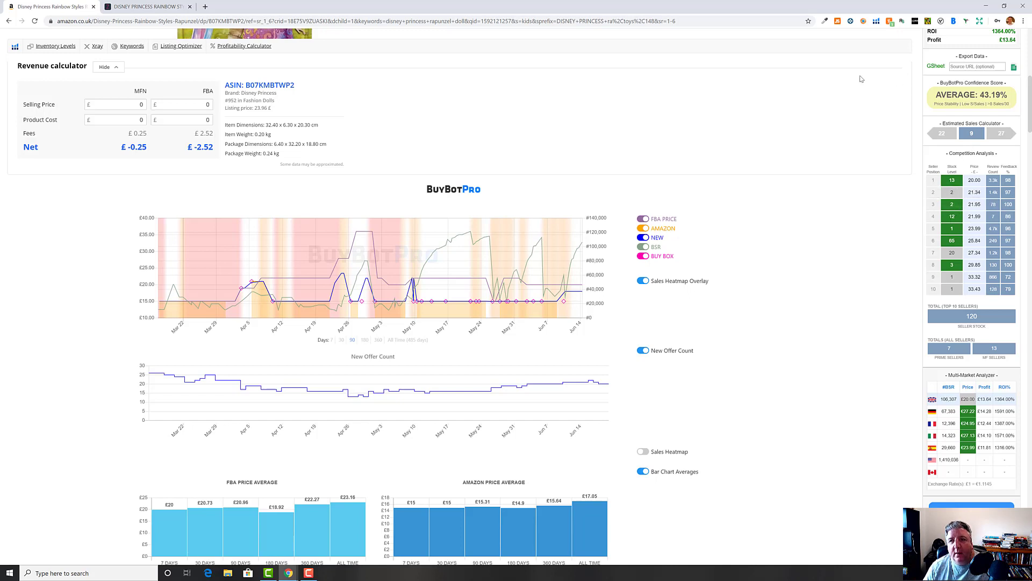
Open and close the SellerAmp SAS panel, and hide the BuyBotPro analysis on the listing
click(864, 21)
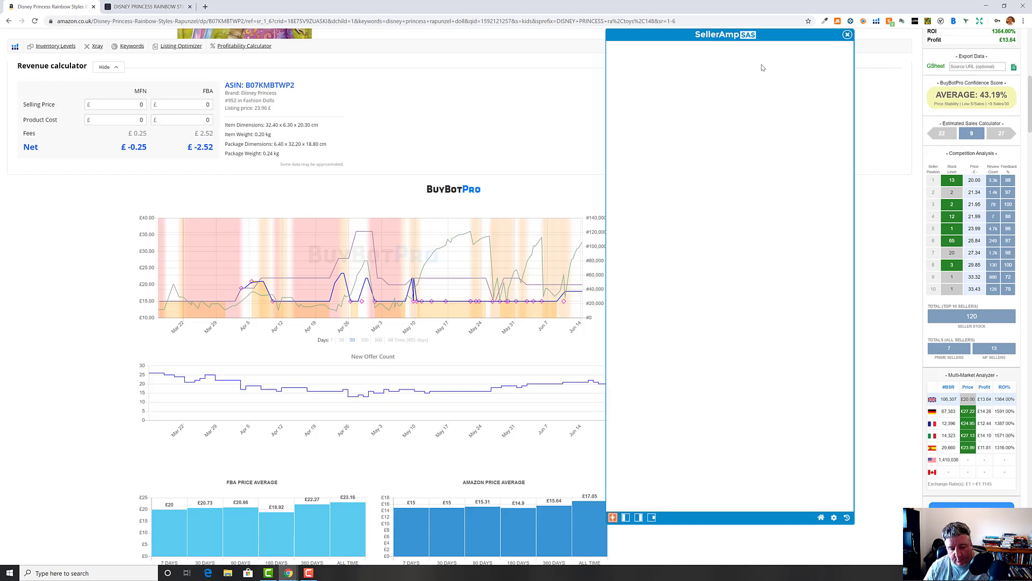
click(847, 35)
click(953, 21)
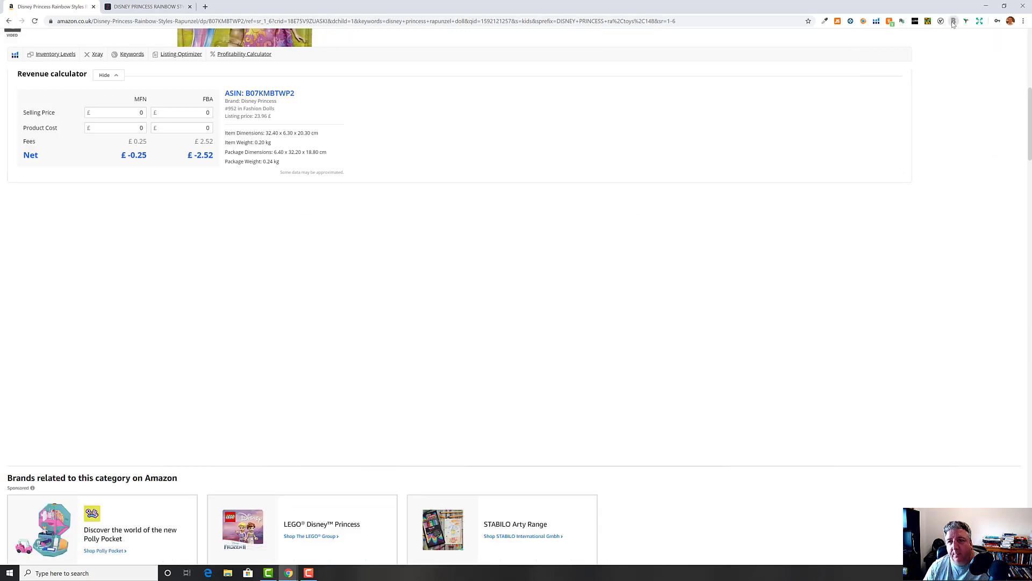
Open the SellerAmp SAS panel on the Rapunzel doll listing and move it clear of the product details
click(864, 21)
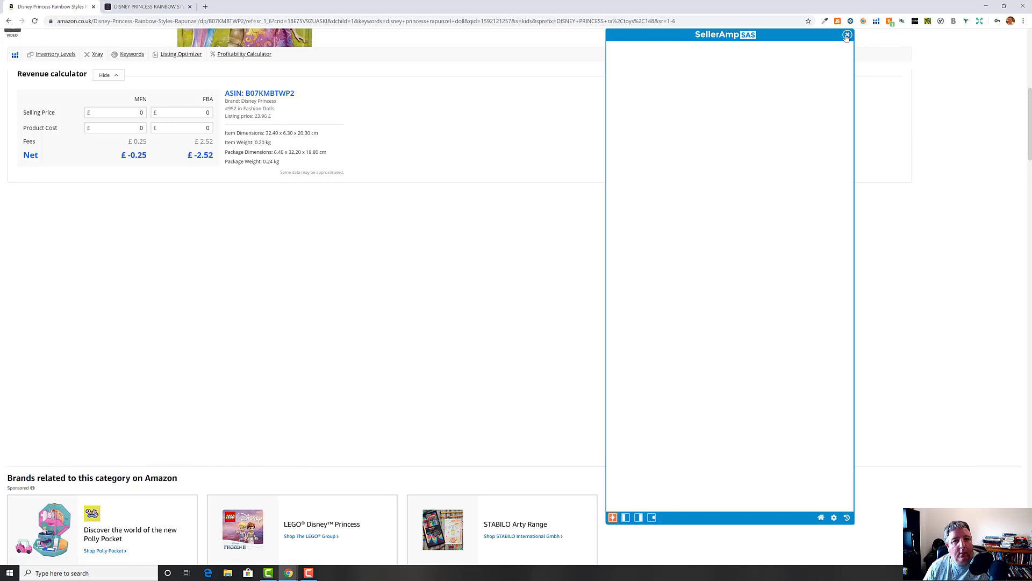
click(847, 36)
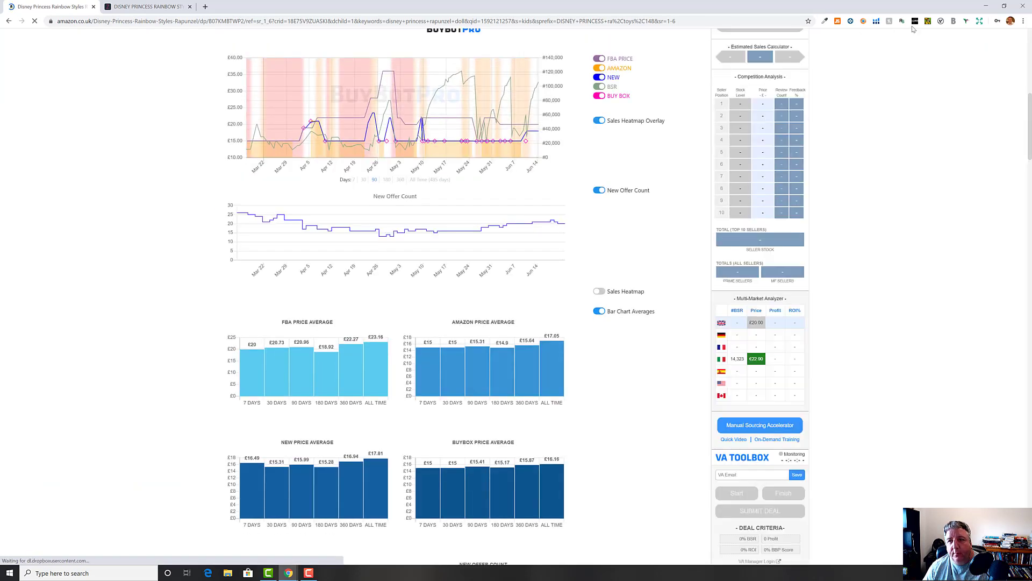
click(865, 23)
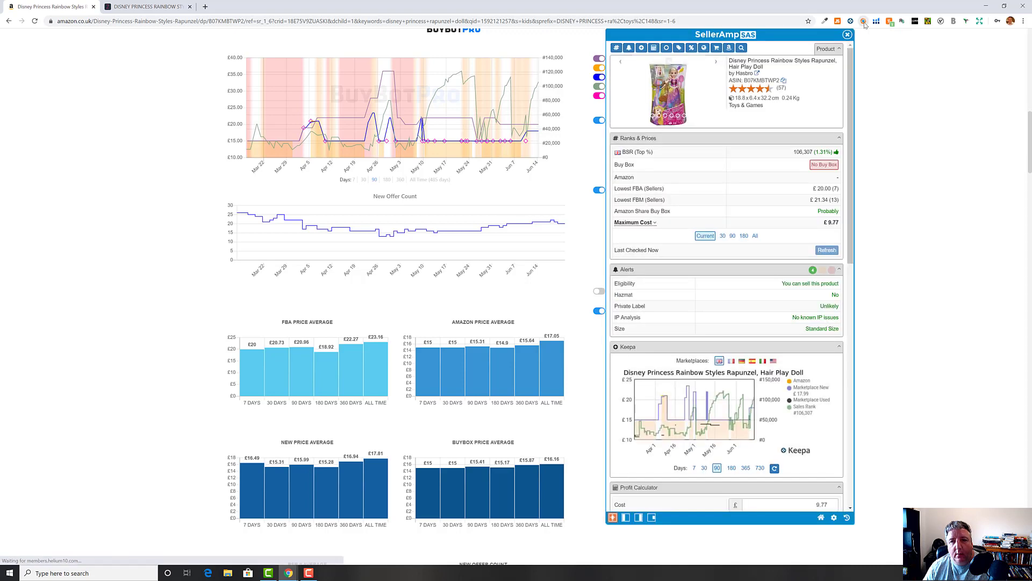
drag(795, 34, 900, 34)
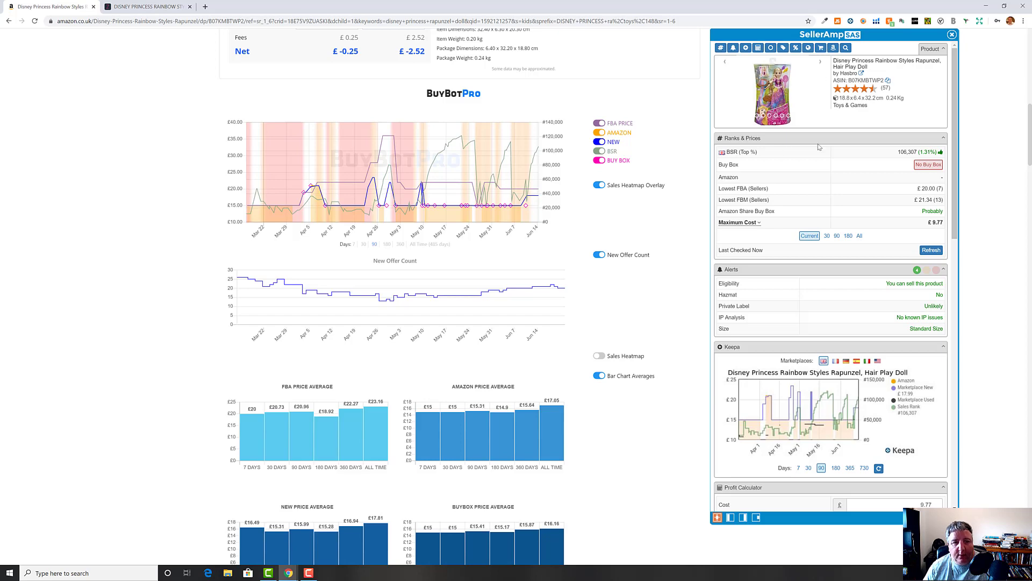
scroll(328, 188, up, 4)
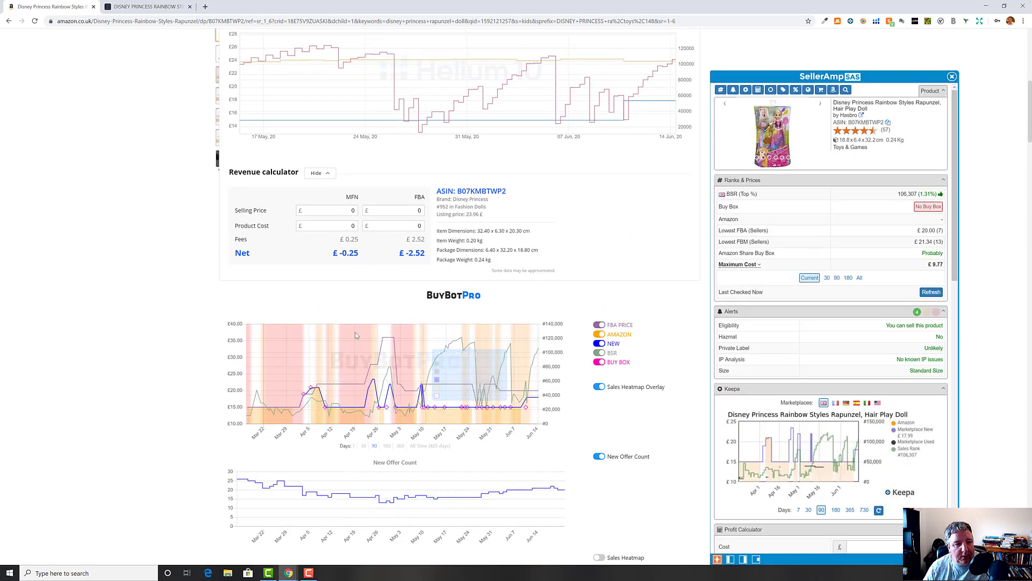
scroll(275, 340, up, 9)
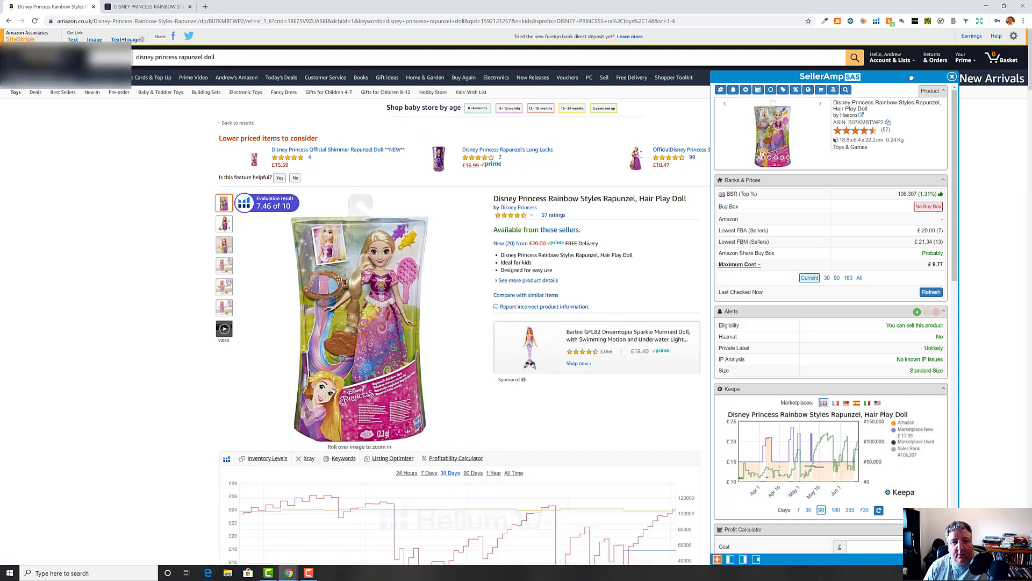
drag(911, 78, 974, 52)
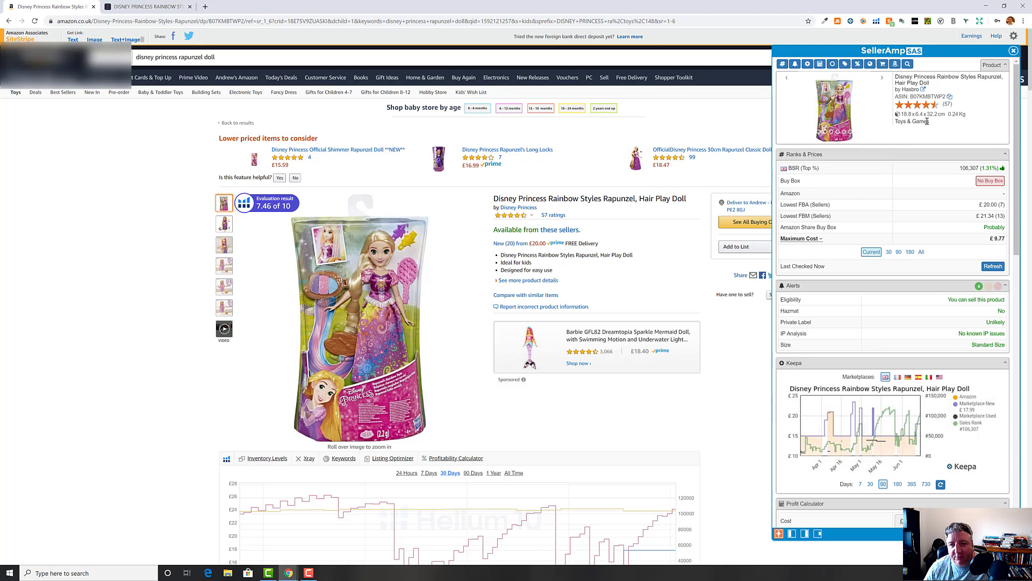
Browse the product images in the SellerAmp panel
click(883, 81)
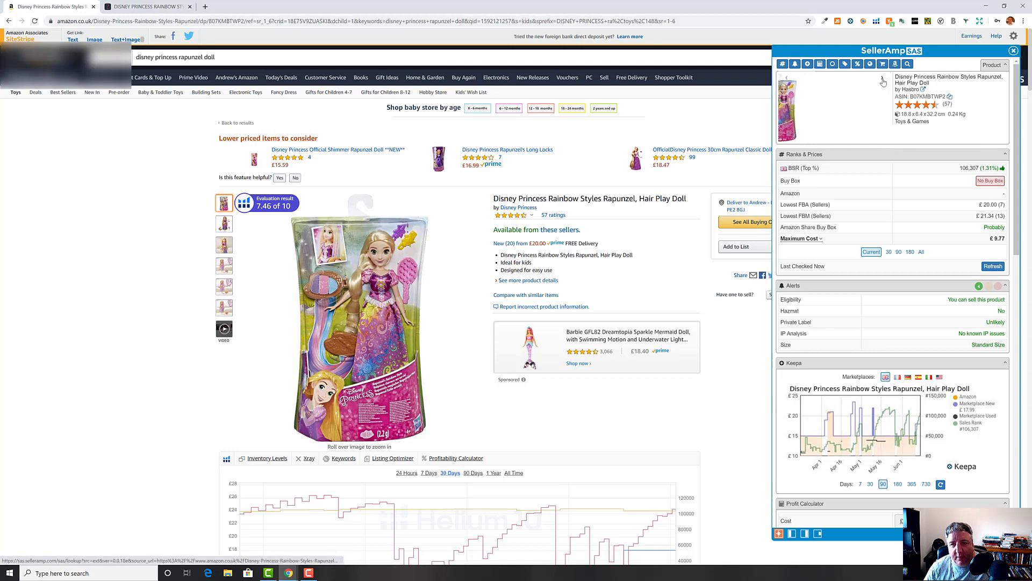
click(883, 80)
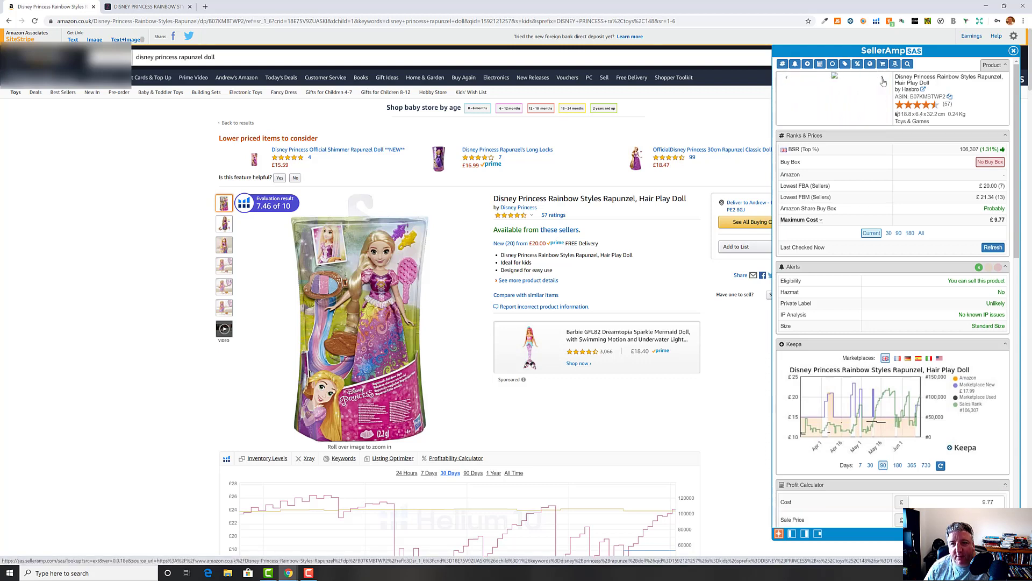
click(786, 81)
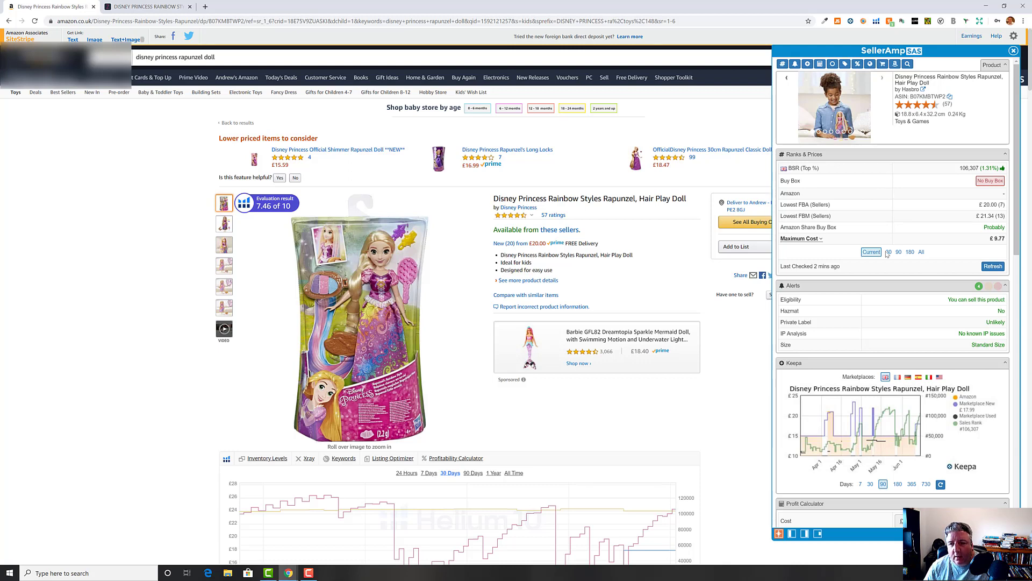
Review the SellerAmp ranks, alerts, Keepa chart, Profit Calculator, discounts, other marketplaces and seller offers
scroll(941, 228, down, 3)
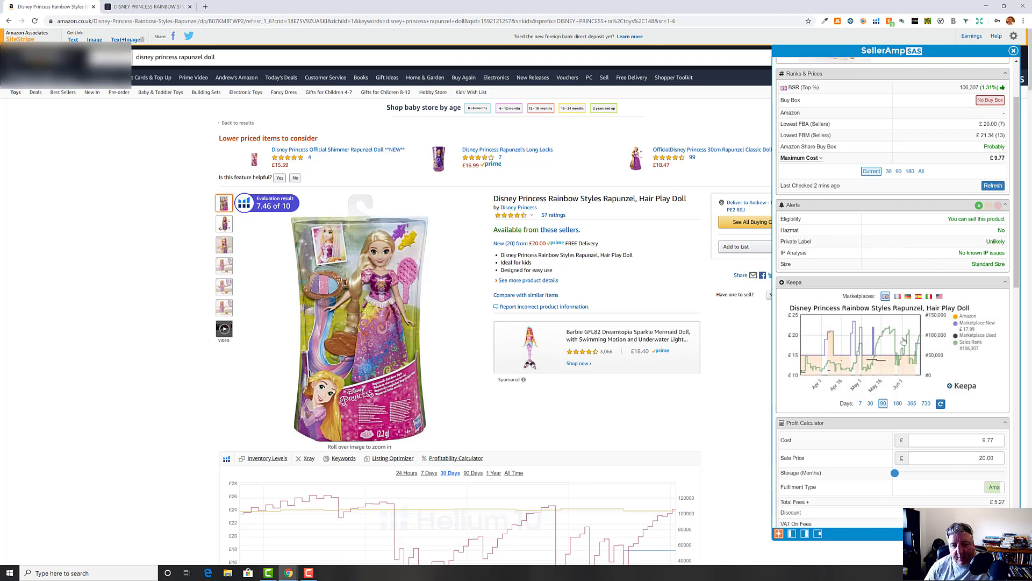
scroll(914, 256, down, 2)
scroll(914, 256, down, 3)
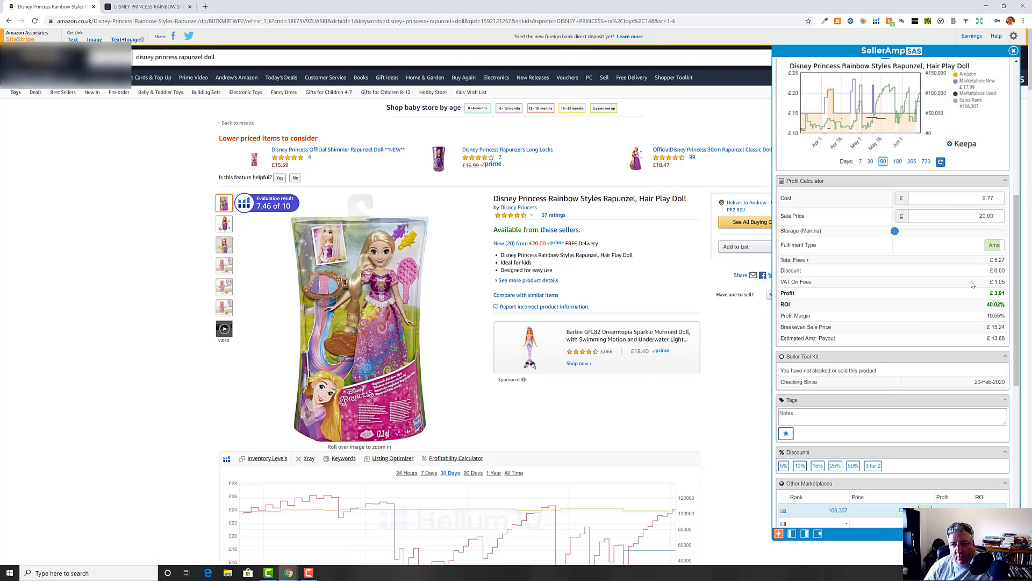
scroll(974, 284, down, 1)
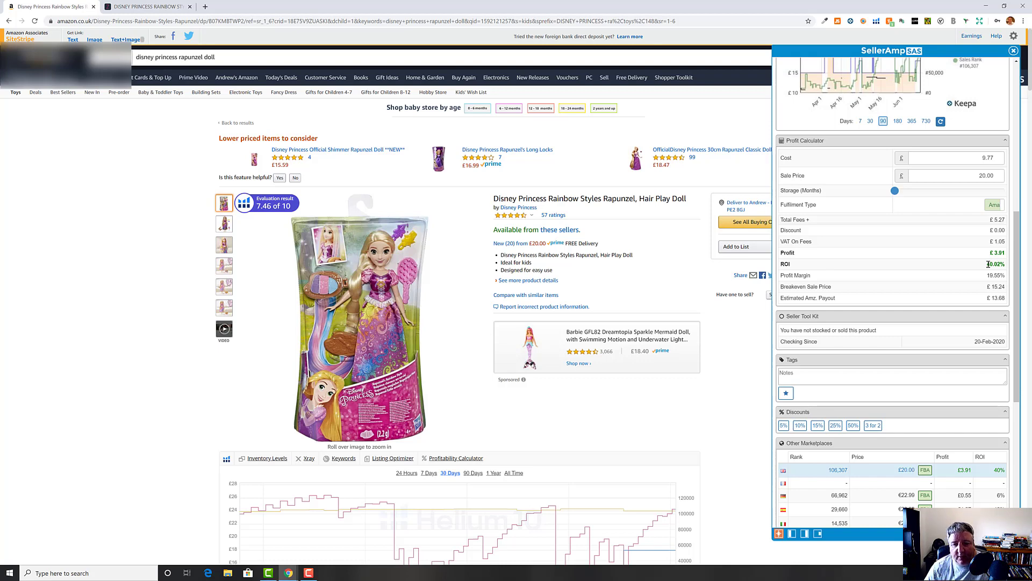
scroll(916, 258, down, 4)
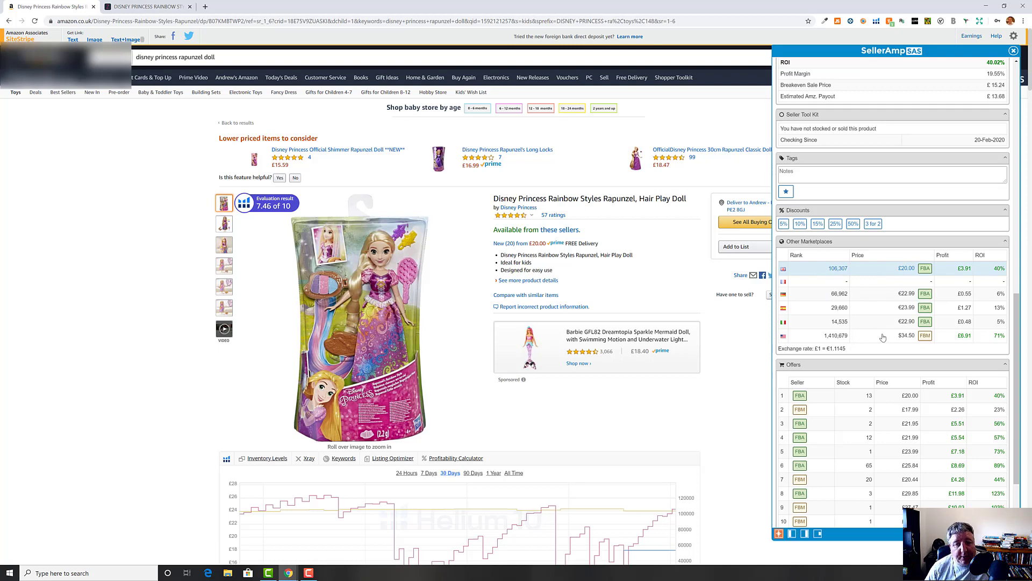
scroll(896, 285, down, 2)
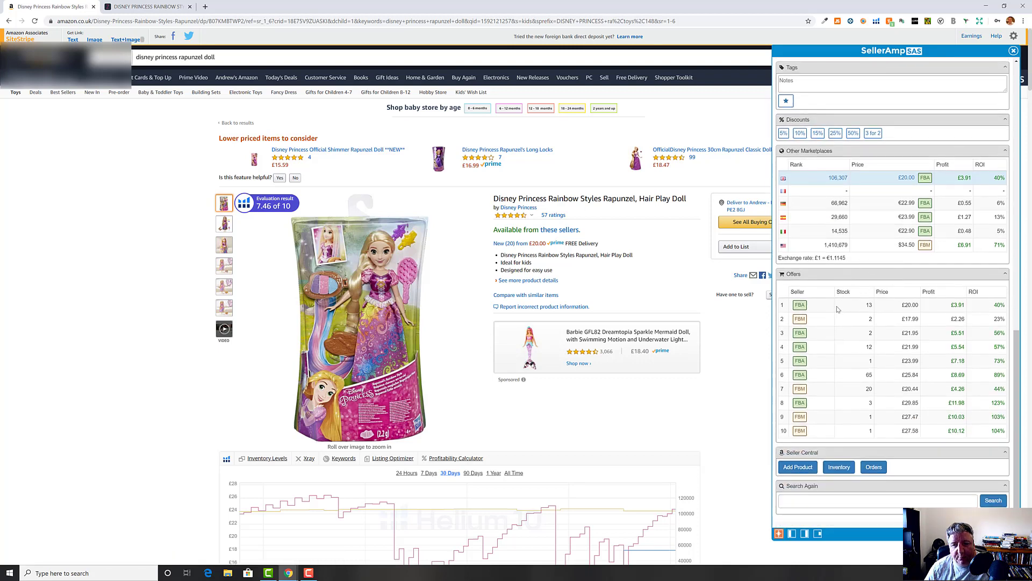
scroll(871, 328, up, 3)
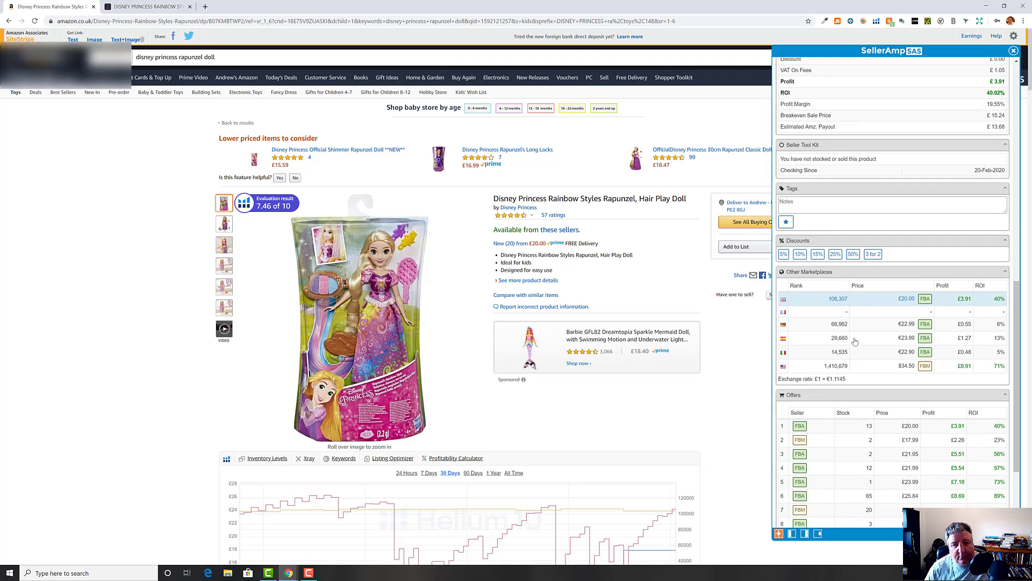
scroll(855, 342, up, 12)
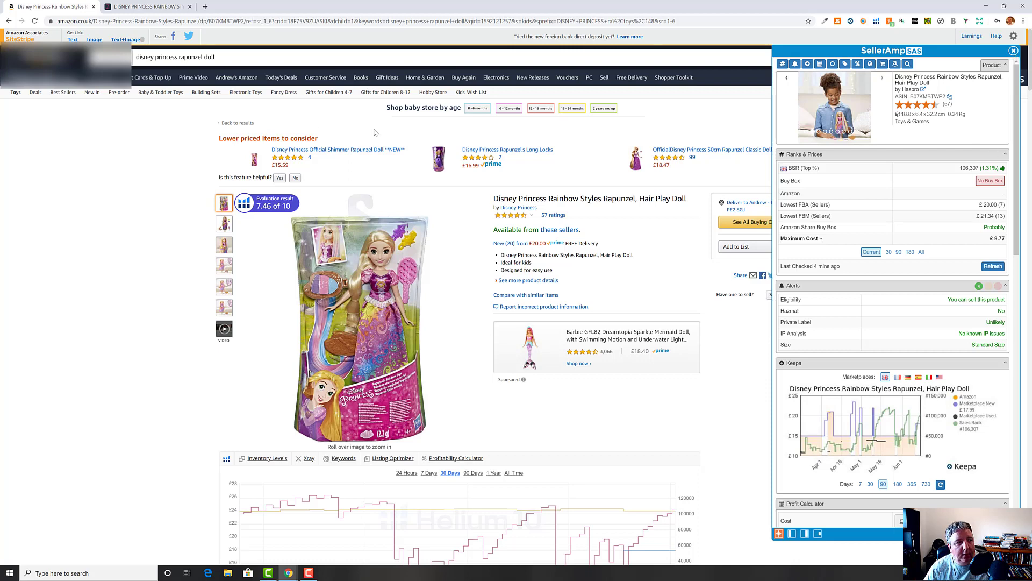
Check the doll's unit price on the Zappies product page and set the SellerAmp Profit Calculator cost to £9.80
click(143, 7)
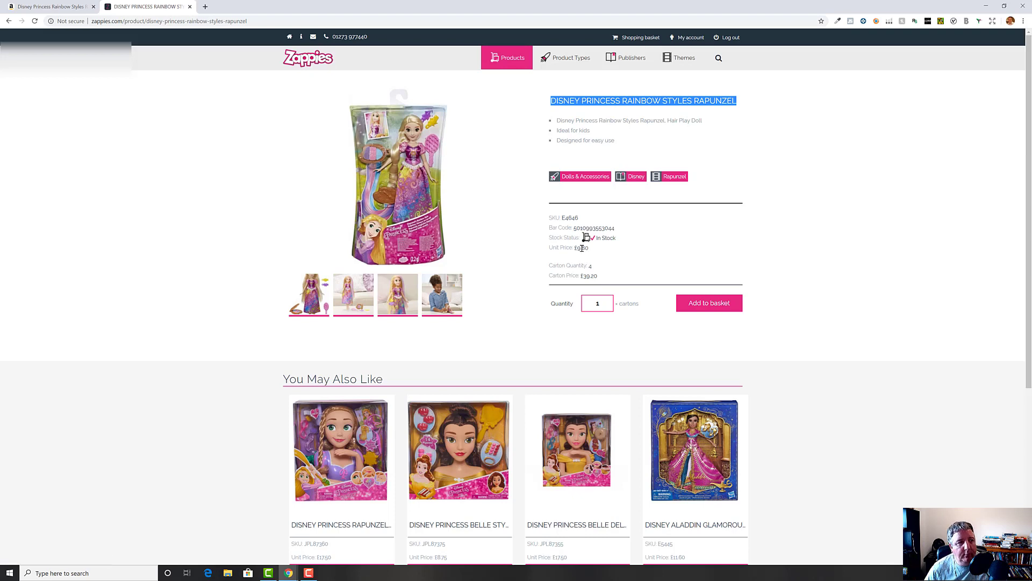
click(51, 6)
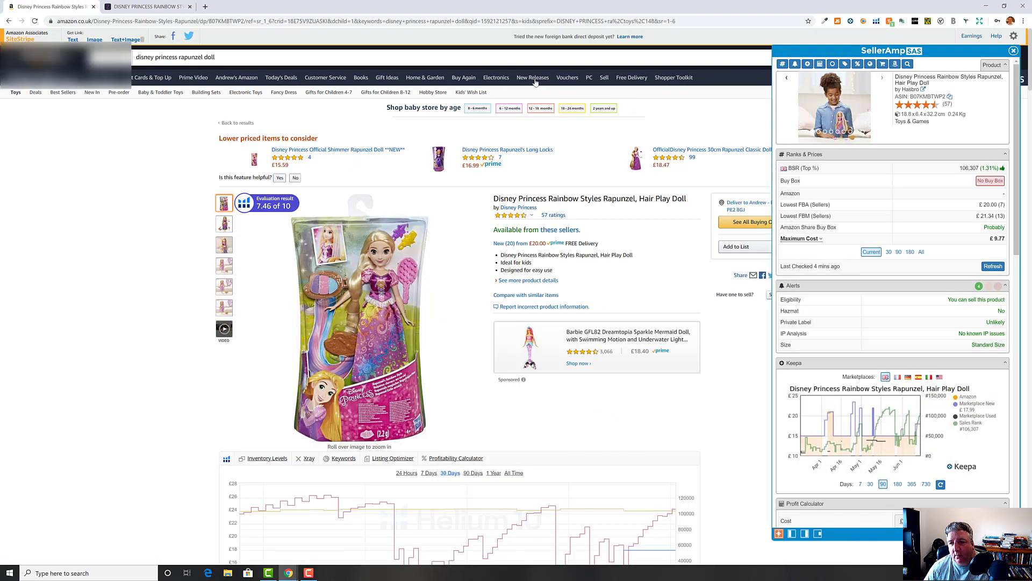
scroll(971, 178, down, 1)
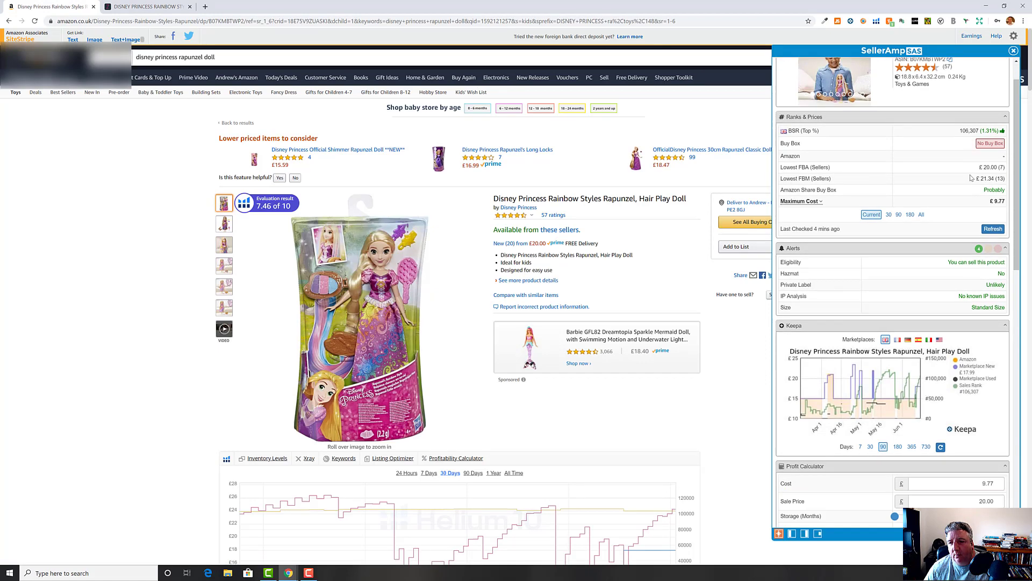
scroll(972, 178, down, 7)
drag(980, 117, 1029, 124)
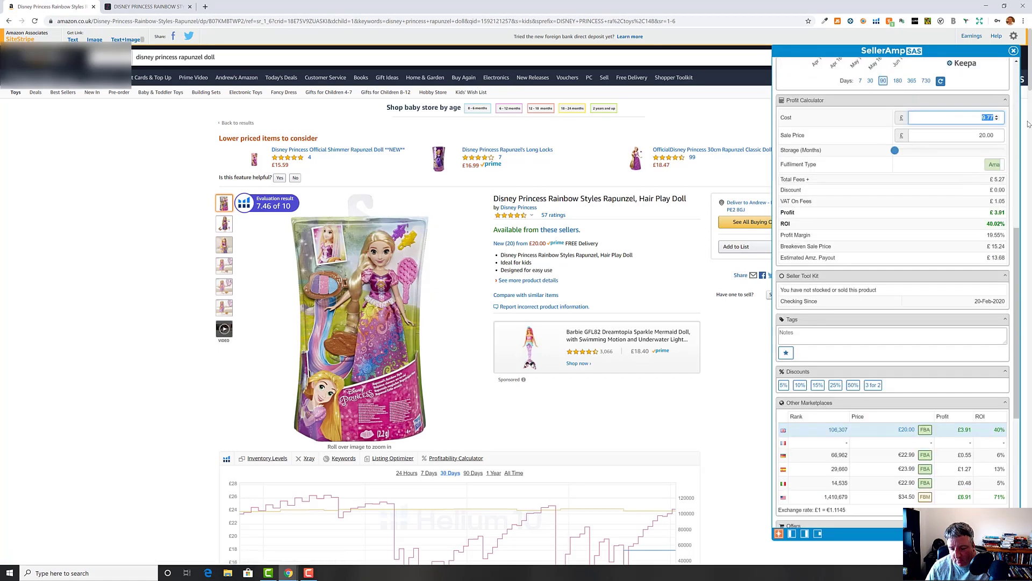
text(9.8)
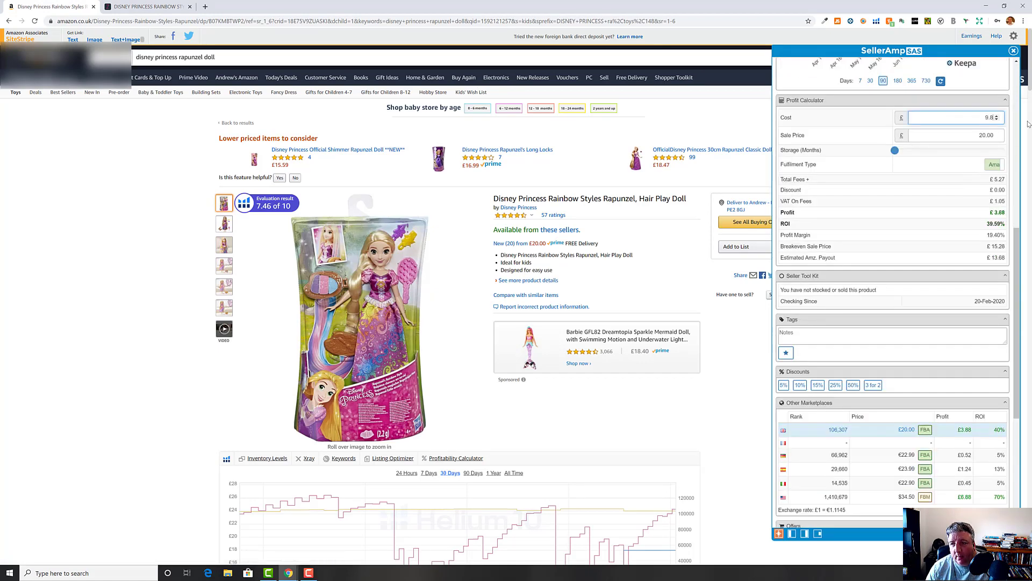
text(0)
key(Return)
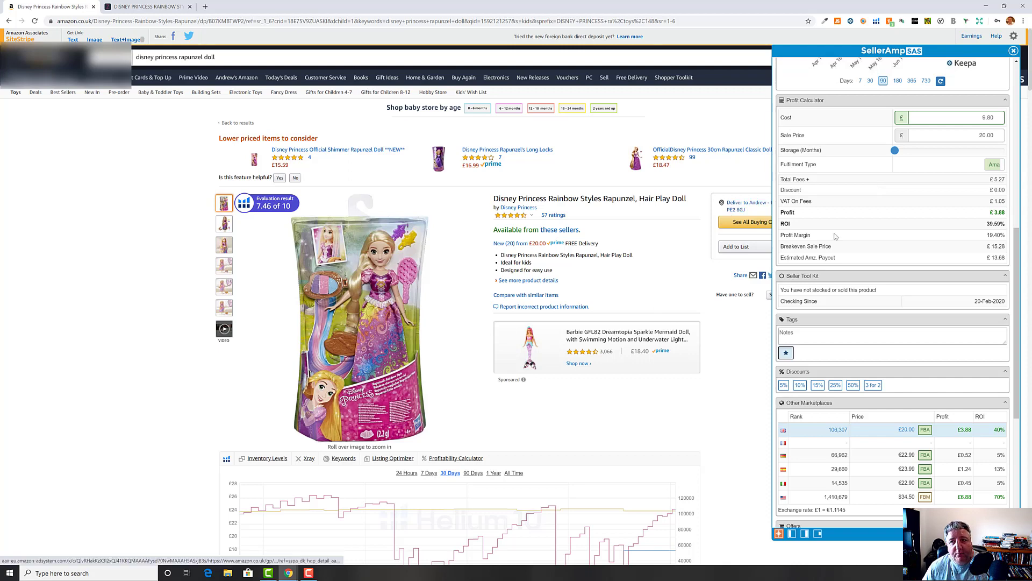
Close the SellerAmp panel and examine the BuyBotPro averages and Keepa price history charts on the listing
click(1014, 53)
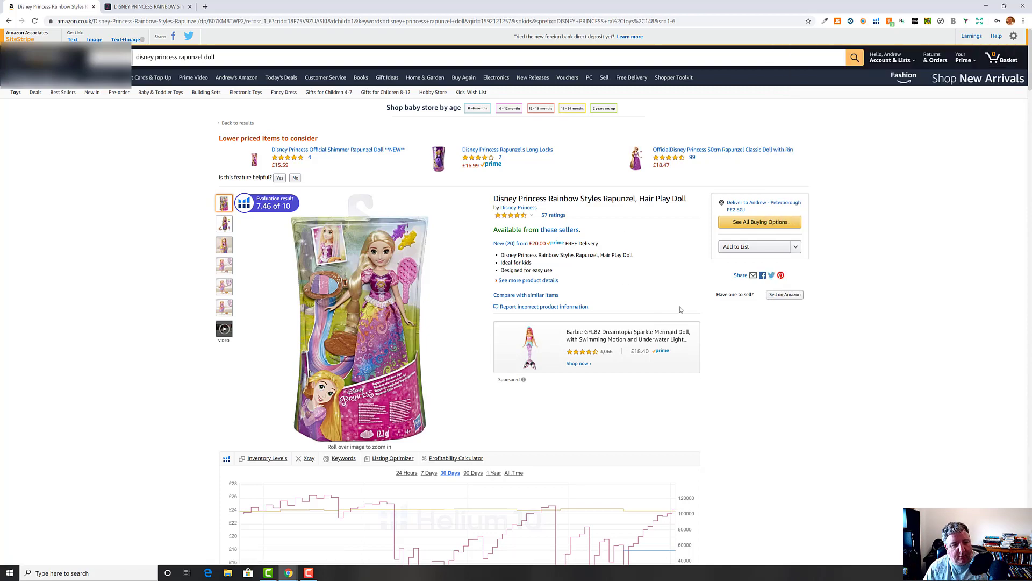
scroll(699, 302, down, 13)
scroll(726, 318, down, 20)
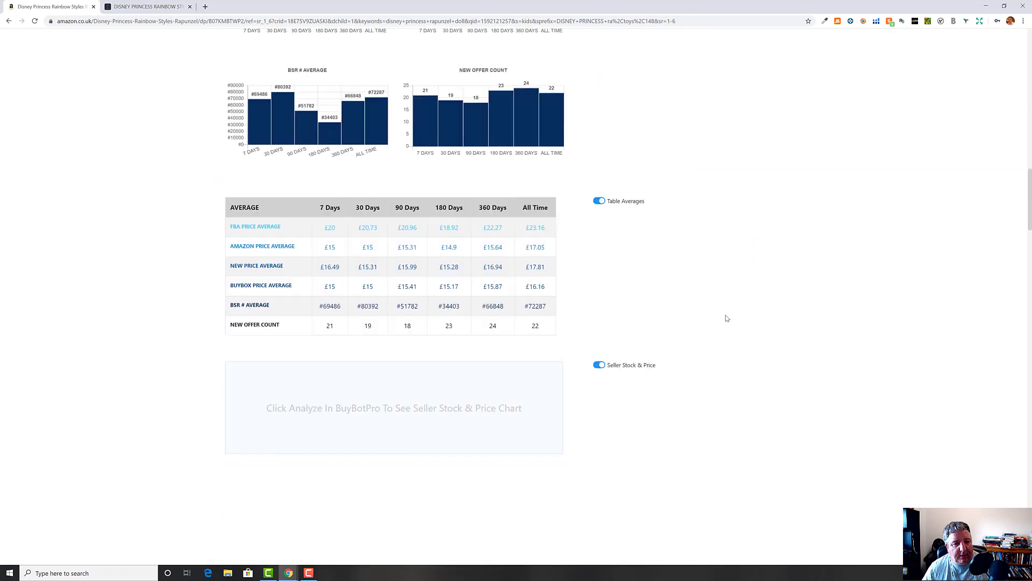
mouse_move(669, 263)
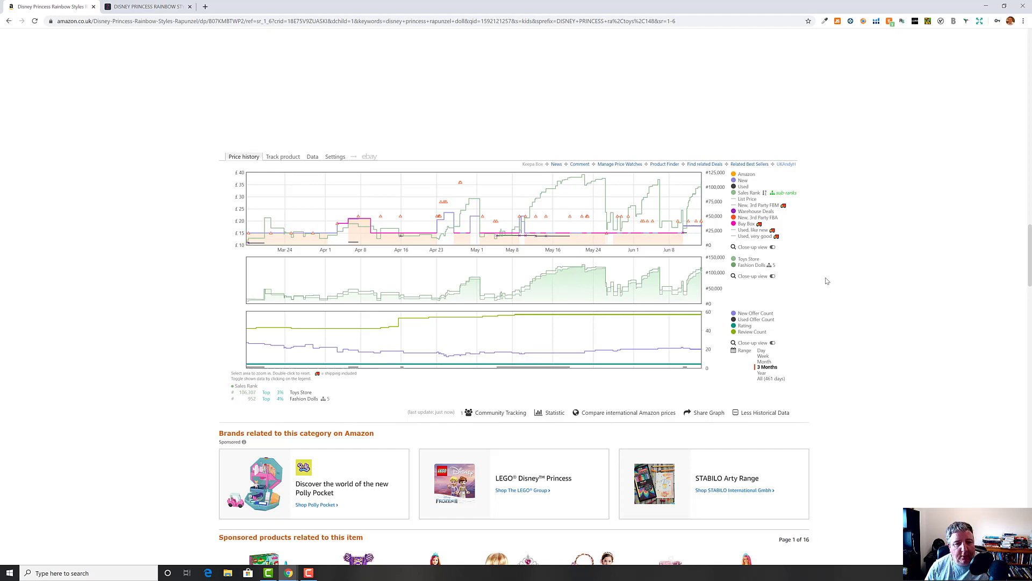
scroll(827, 280, up, 15)
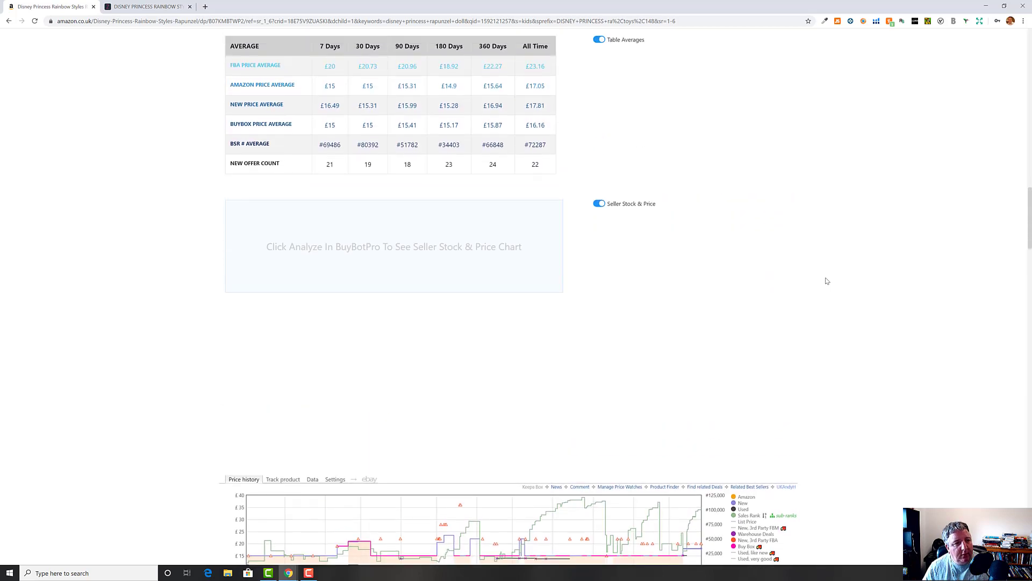
scroll(827, 280, up, 15)
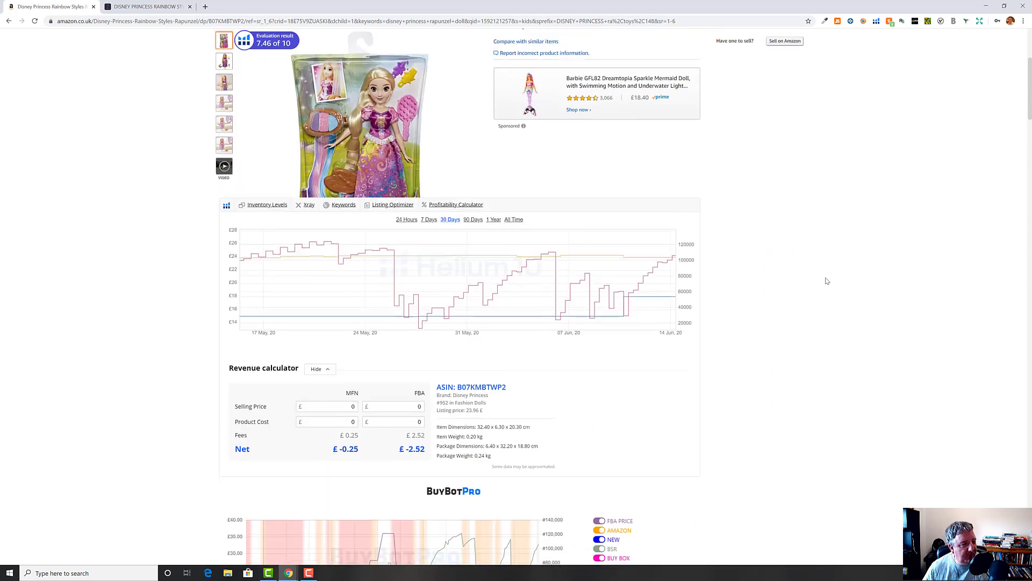
scroll(827, 281, up, 4)
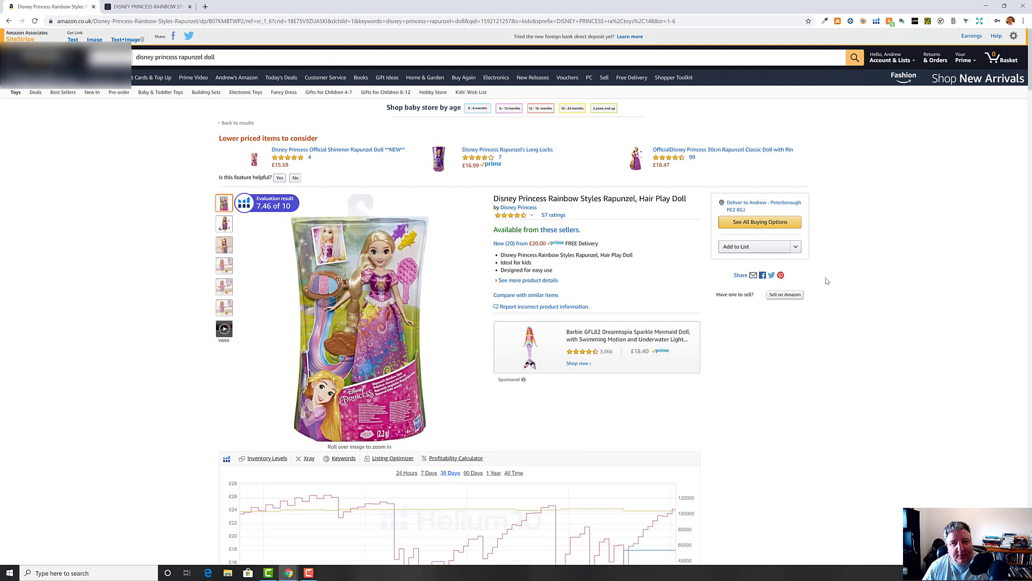
Open the listing's new offers and review each seller's price, stock level and fulfilment method
click(516, 245)
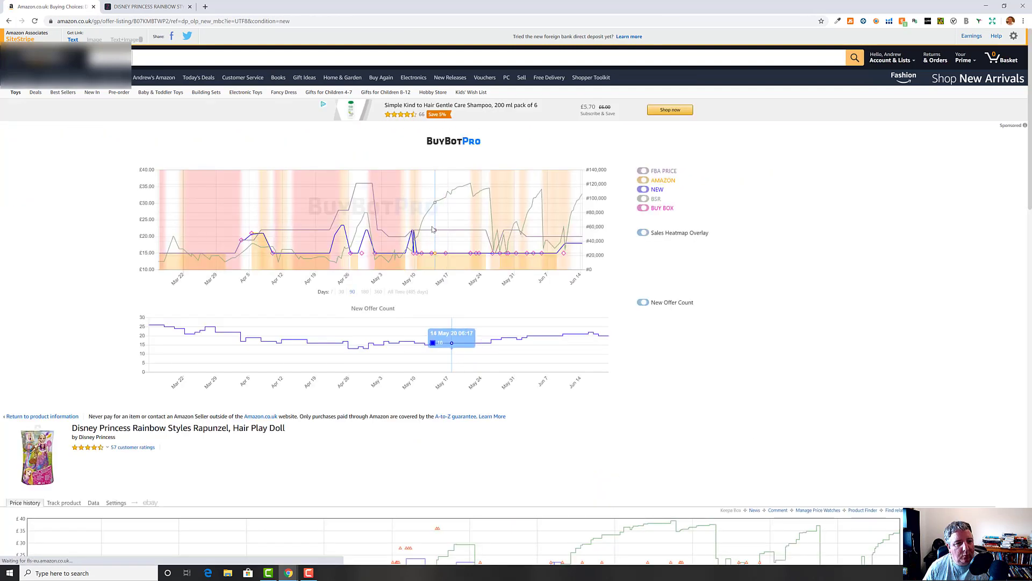
scroll(771, 230, down, 3)
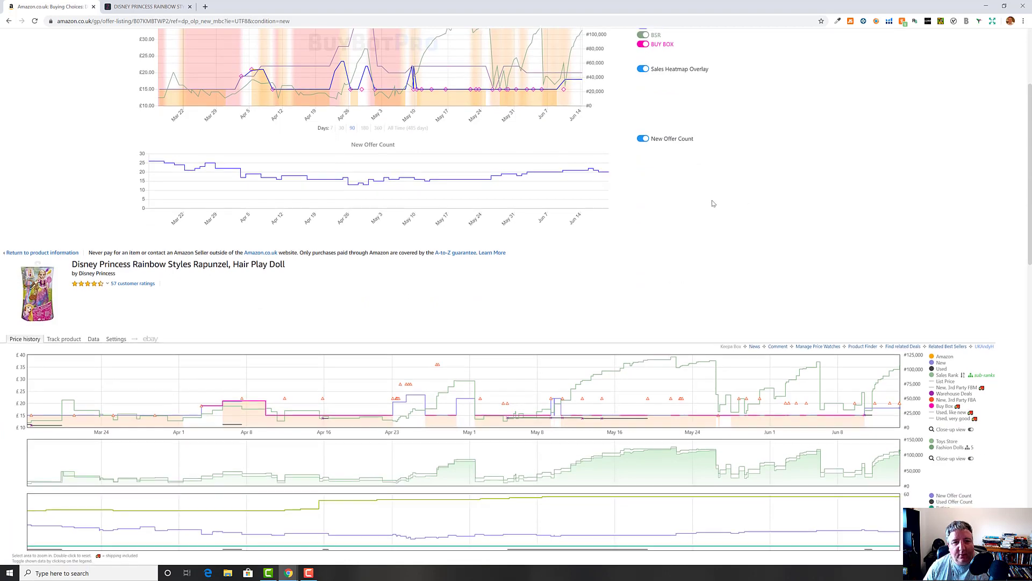
scroll(713, 203, down, 5)
scroll(699, 201, down, 4)
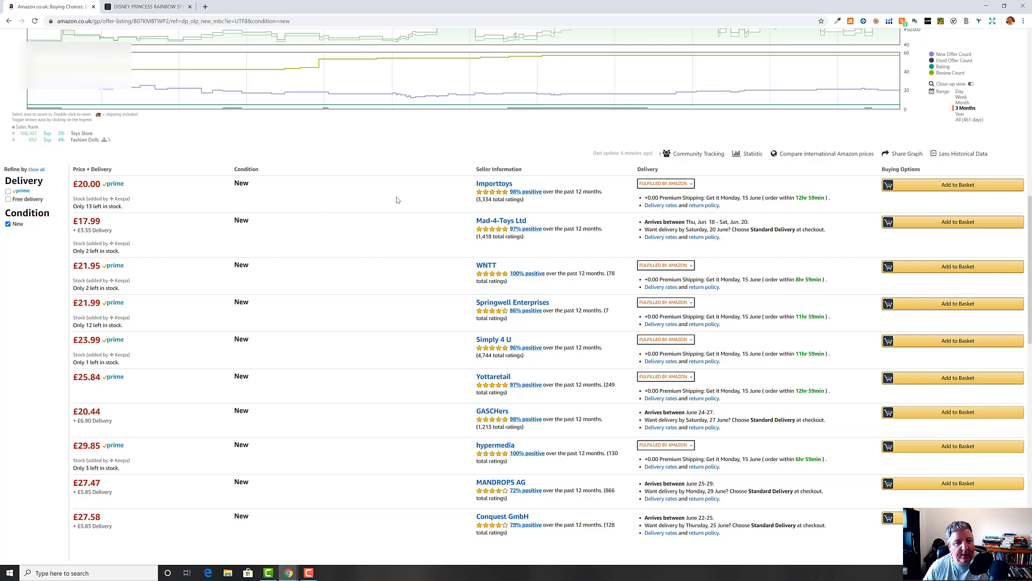
Open the seller profile of Importtoys from the £20.00 offer and browse the products in its storefront
click(494, 185)
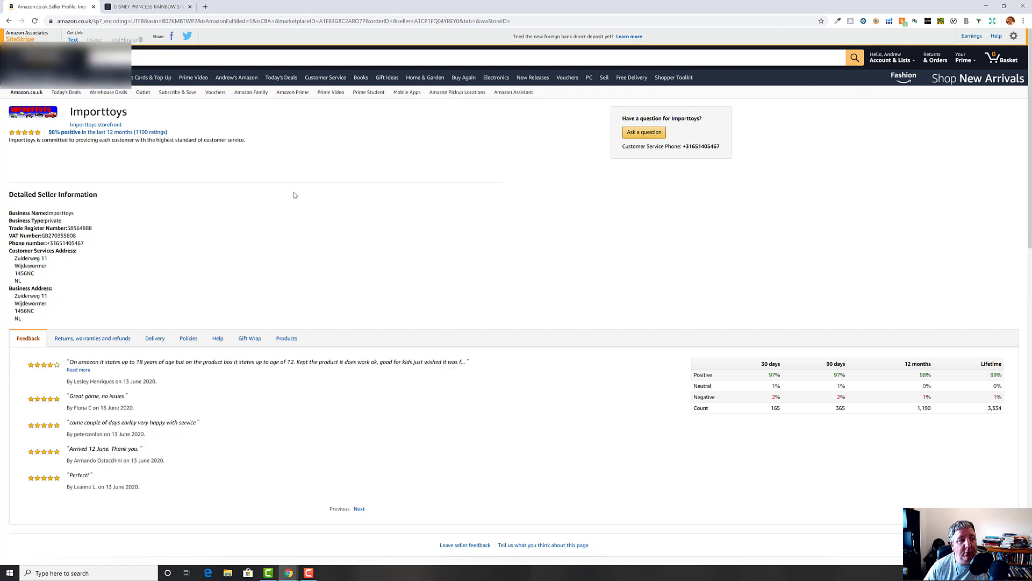
click(106, 125)
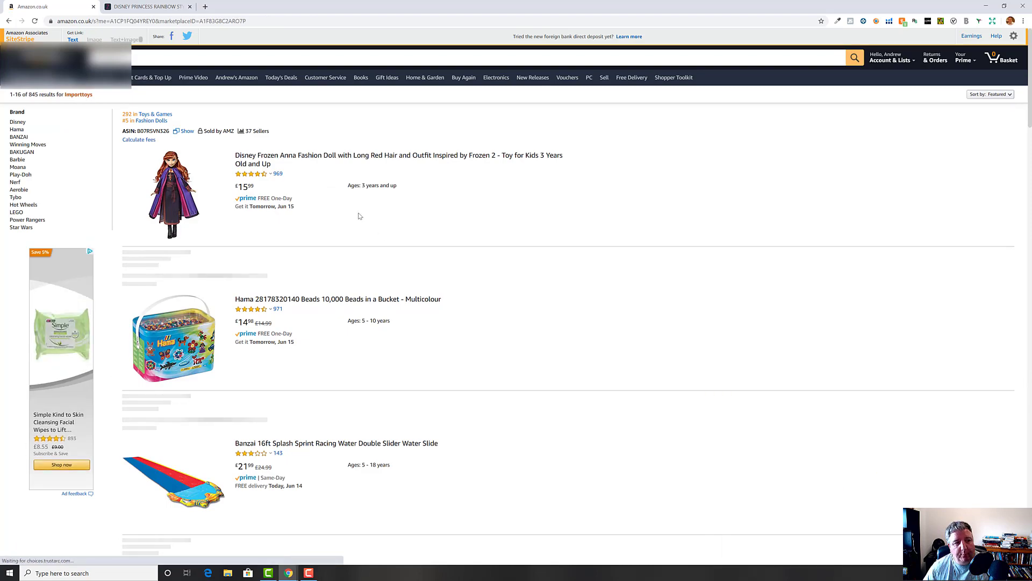
scroll(360, 216, down, 12)
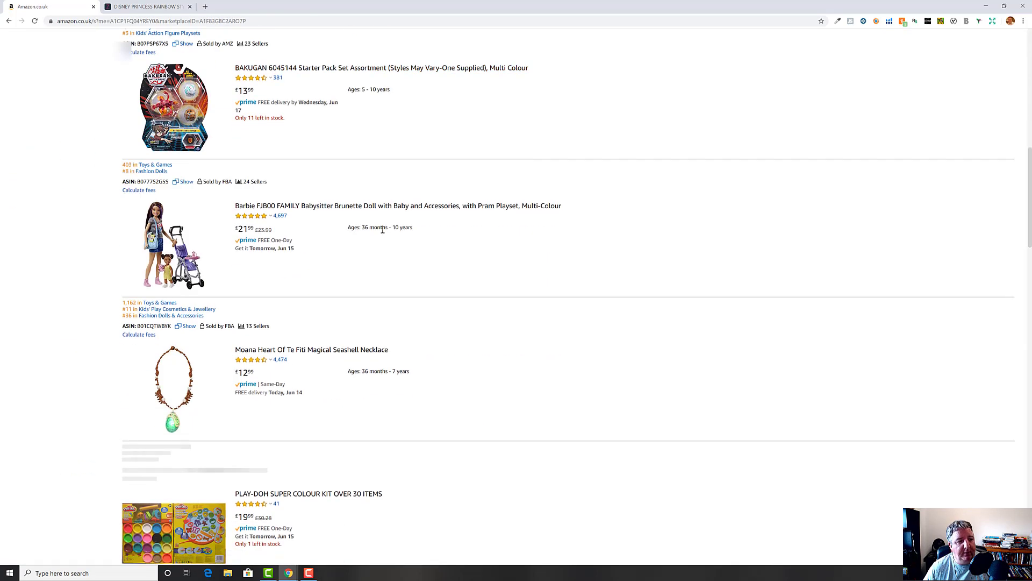
Copy the seller ID of Importtoys, the value of the me parameter, from the storefront's web address
scroll(382, 229, up, 15)
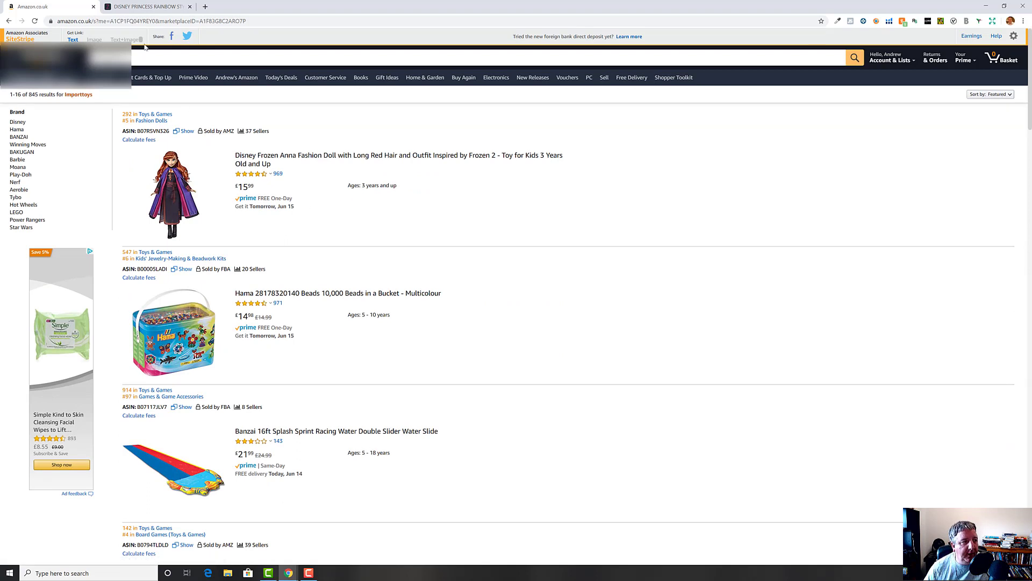
drag(111, 21, 154, 22)
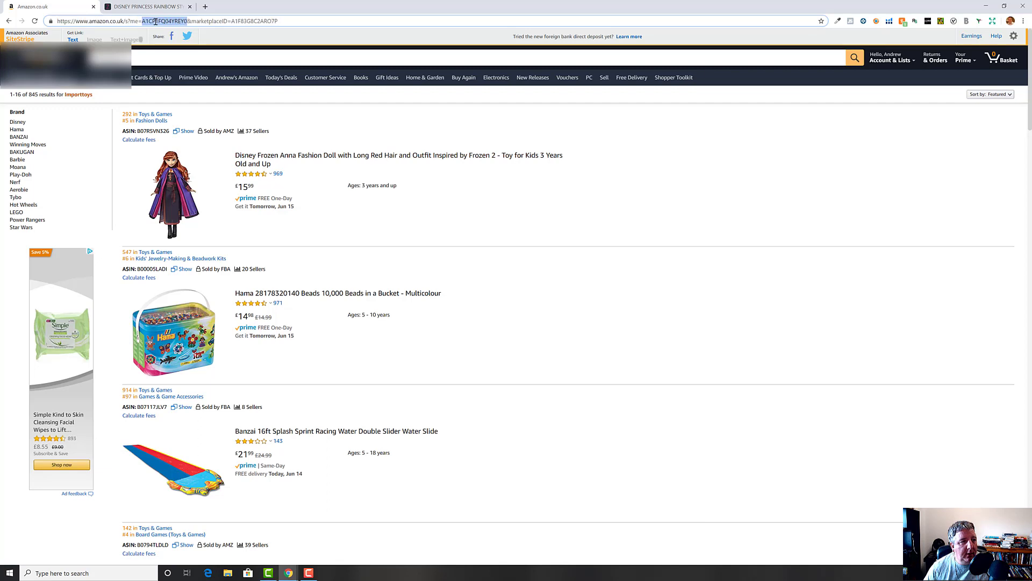
right_click(156, 22)
click(170, 66)
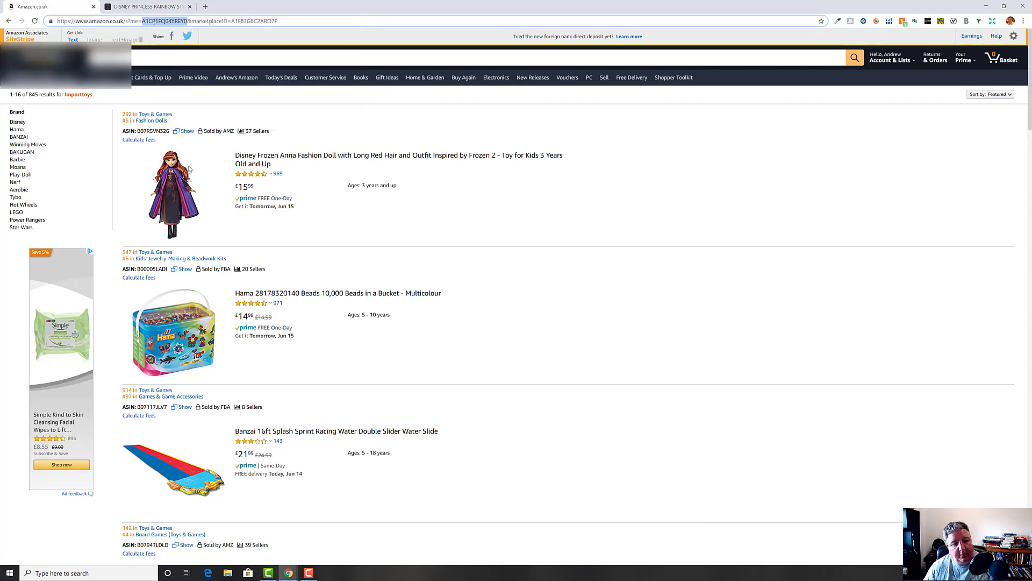
Search Windows for "amz" and launch the matching Amazon seller-analysis desktop program
click(311, 572)
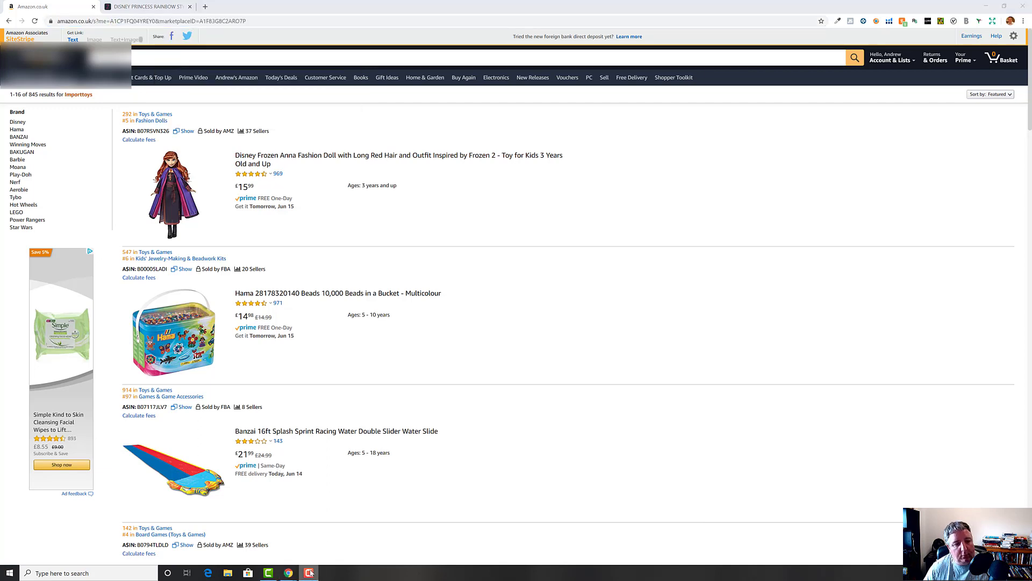
right_click(310, 572)
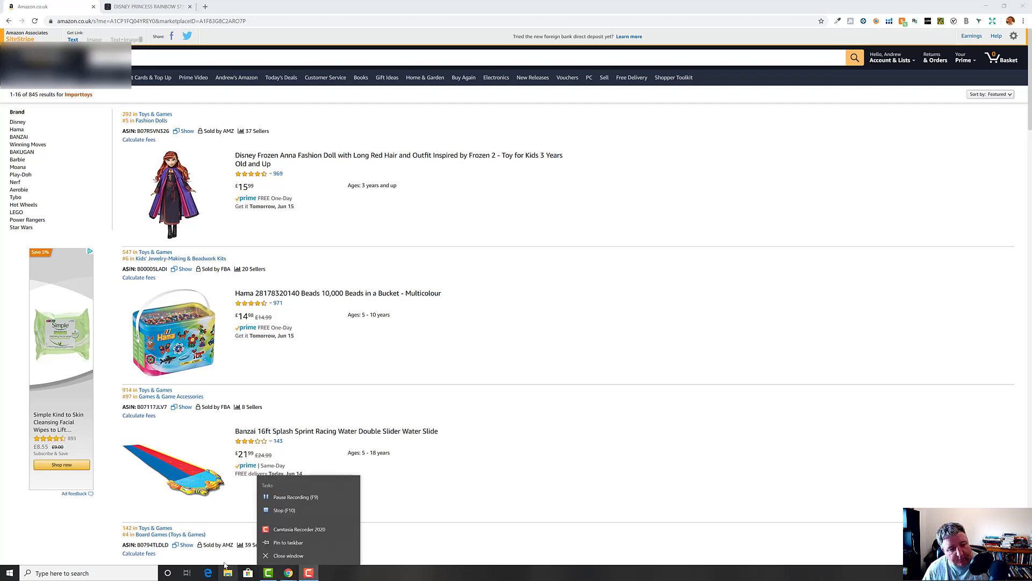
click(114, 573)
text(amz)
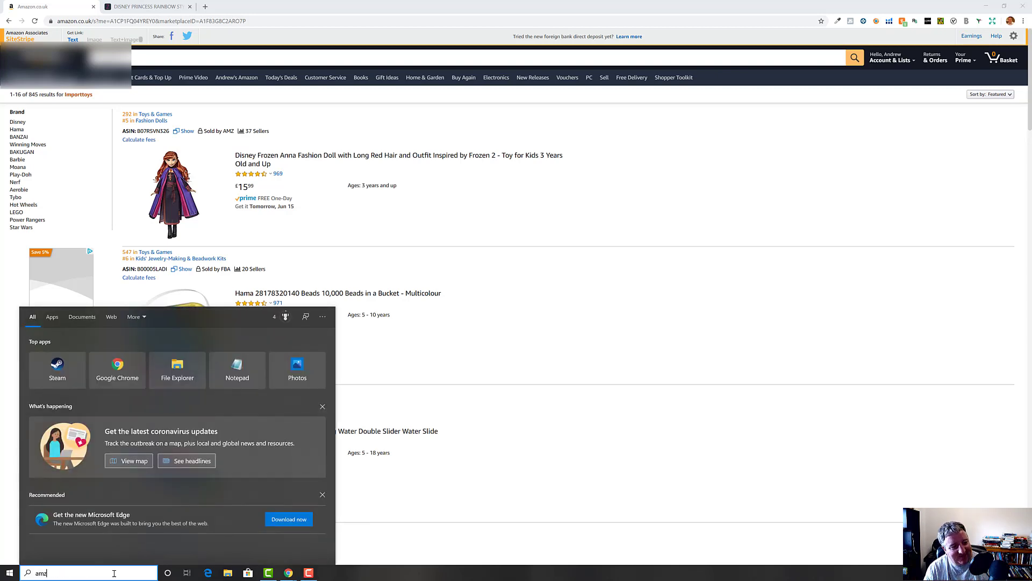
key(Return)
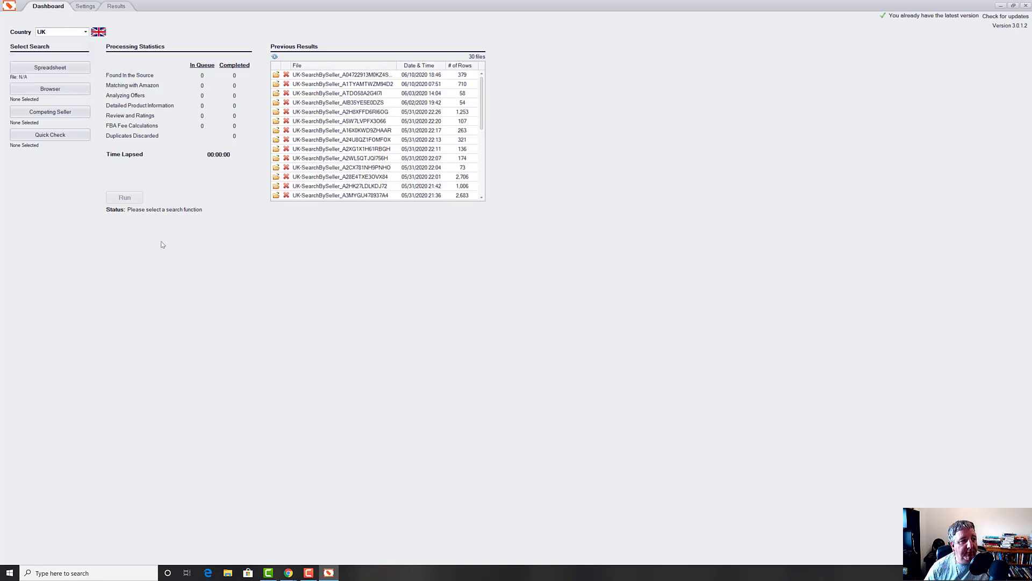
Set up a UK Competing Seller search with the copied seller ID and run it
click(61, 115)
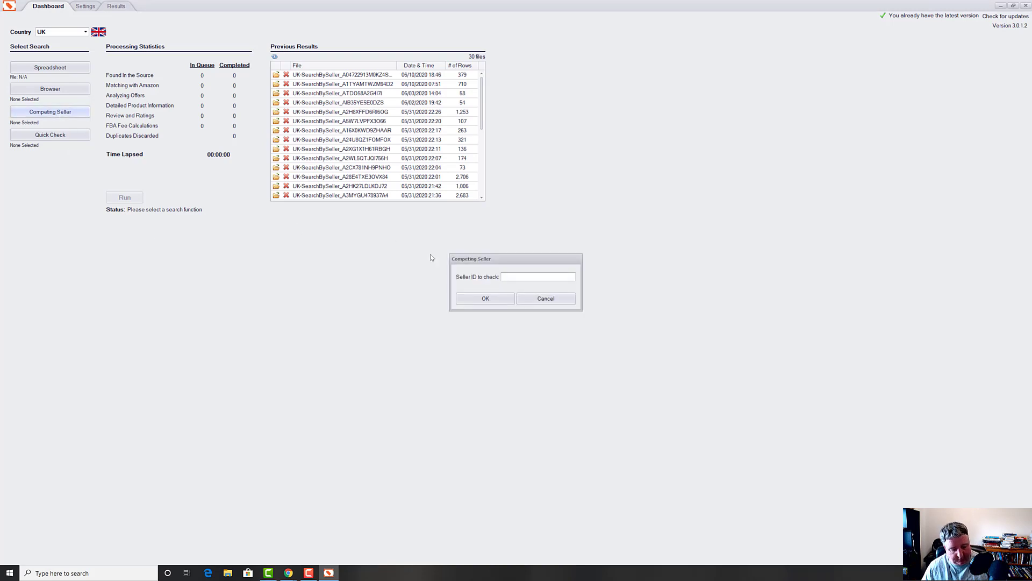
key(ctrl+v)
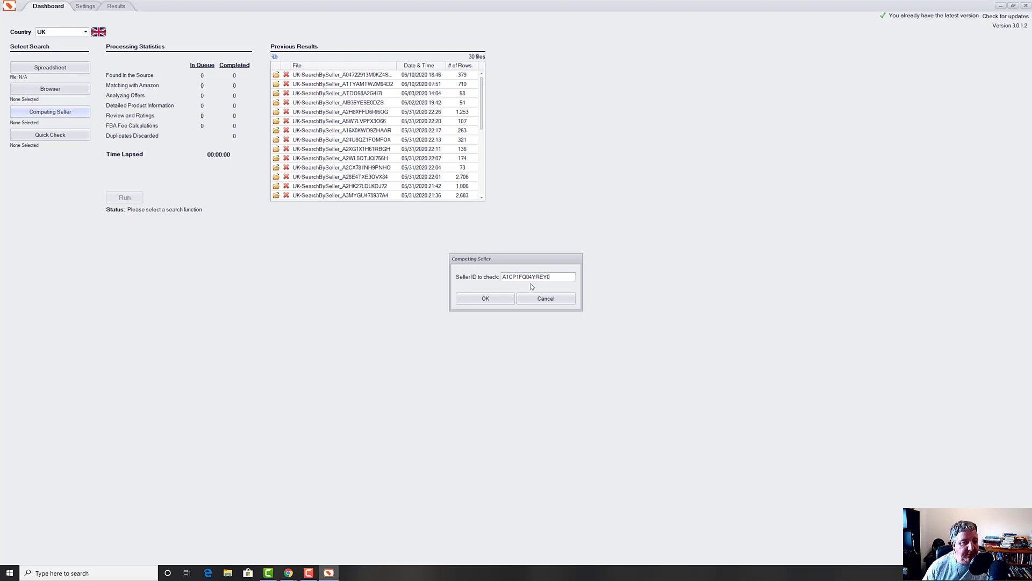
click(485, 299)
click(125, 198)
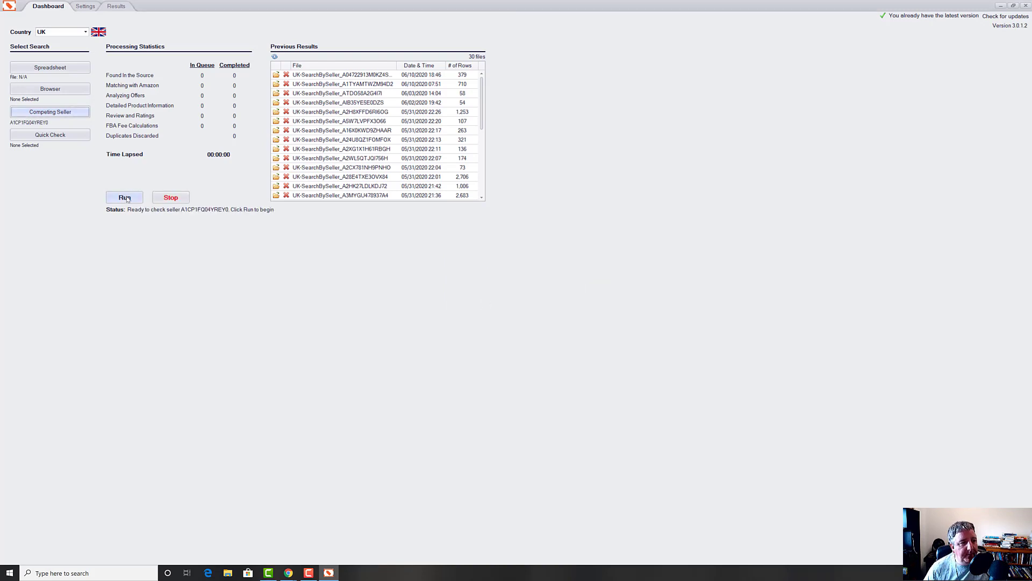
click(126, 198)
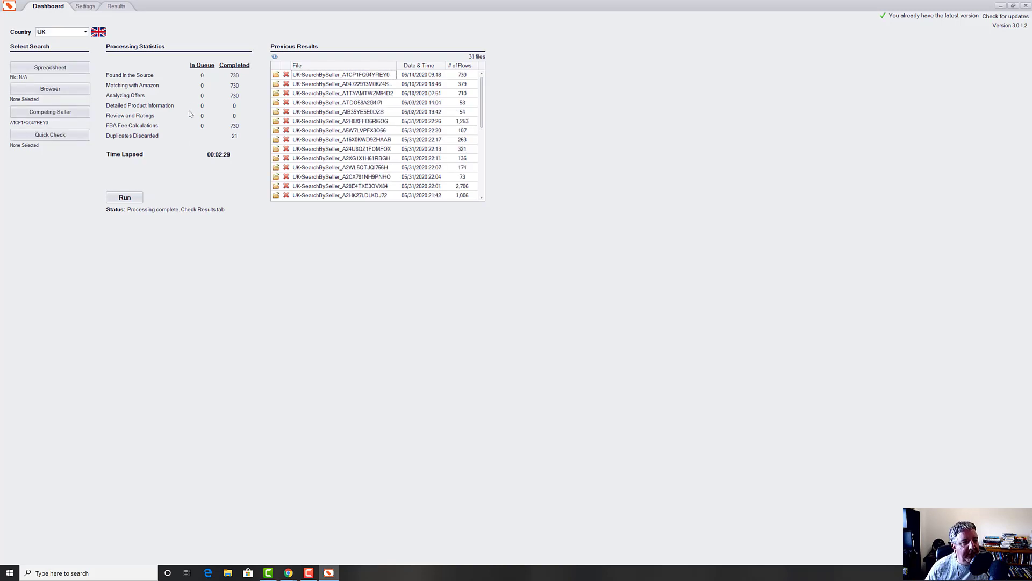
Load the newest previous-results file for the searched seller, replacing the current data, and show its results grid
click(275, 75)
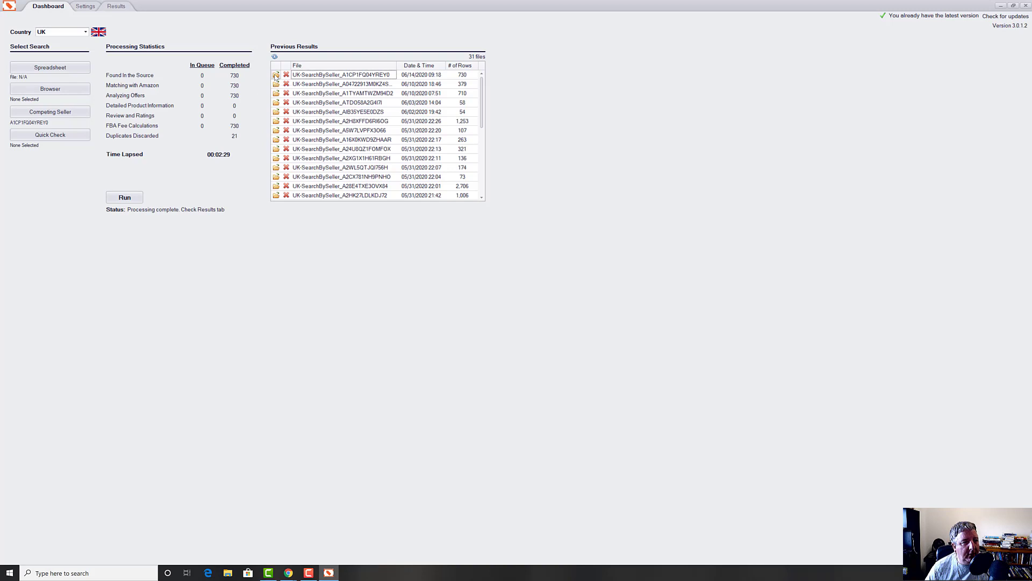
click(501, 295)
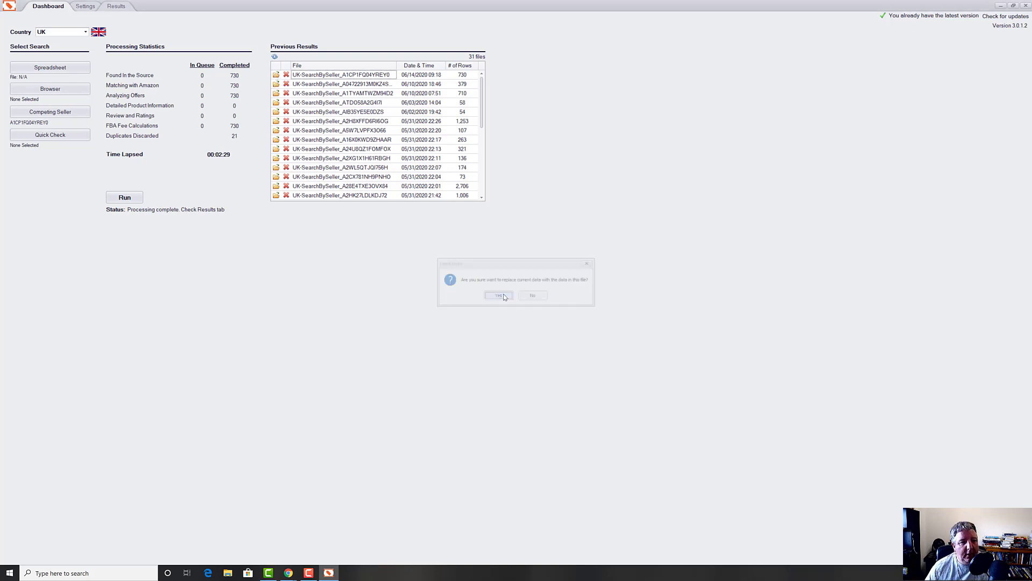
click(515, 297)
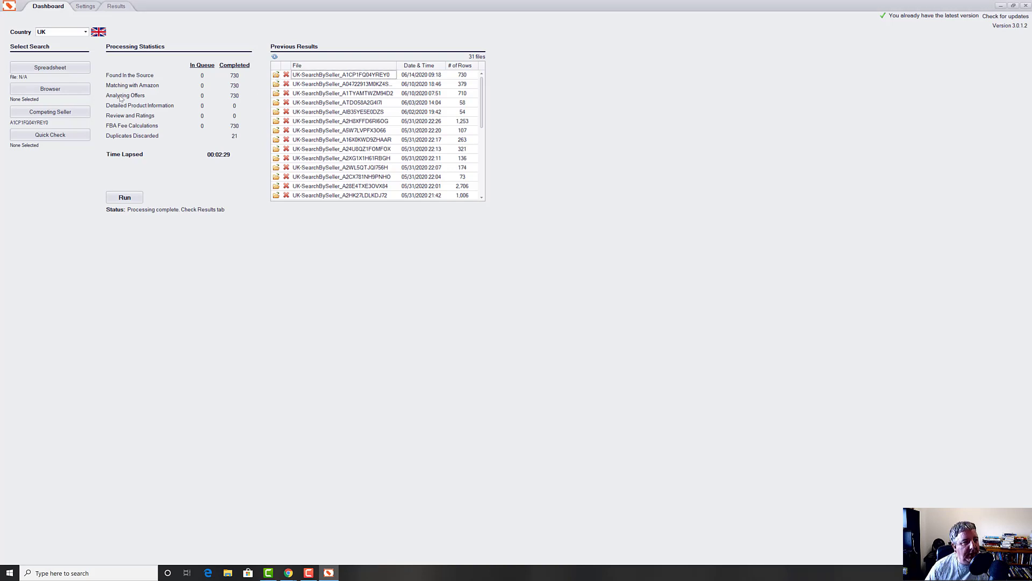
click(117, 7)
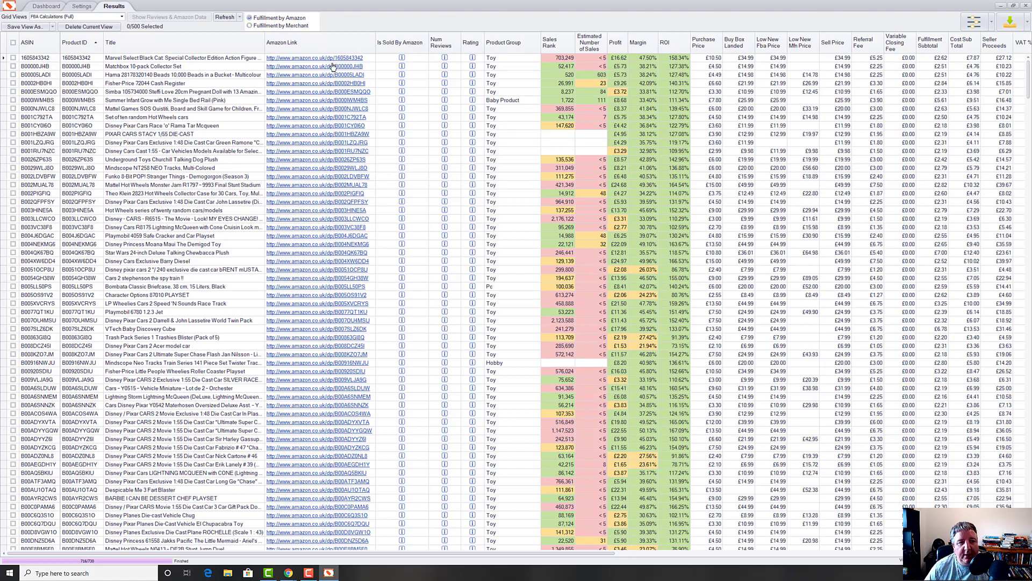
Examine the results grid's columns from sales rank, estimated sales, profit and ROI across to package size, offer counts and Keepa links
mouse_move(442, 76)
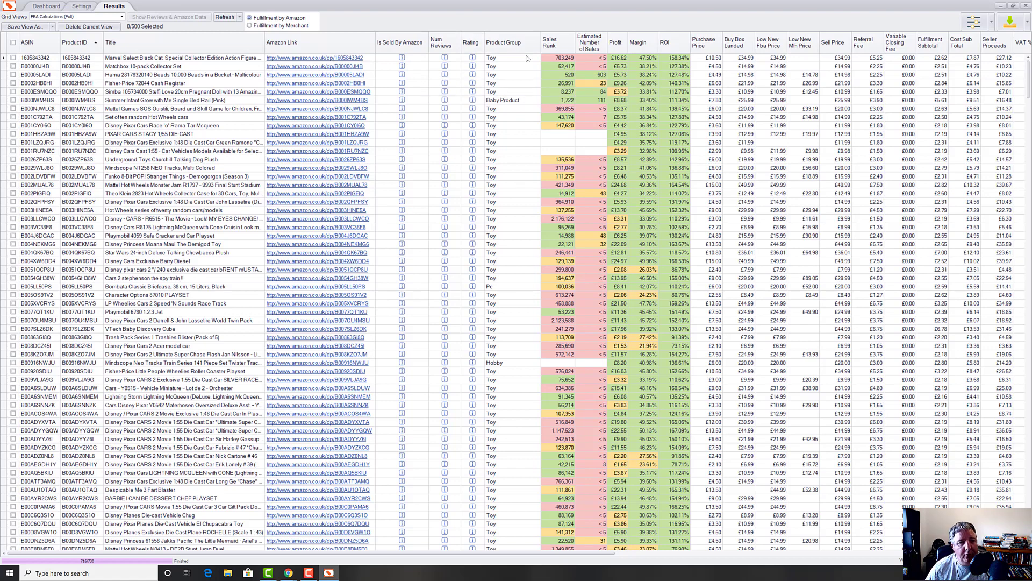
mouse_move(563, 62)
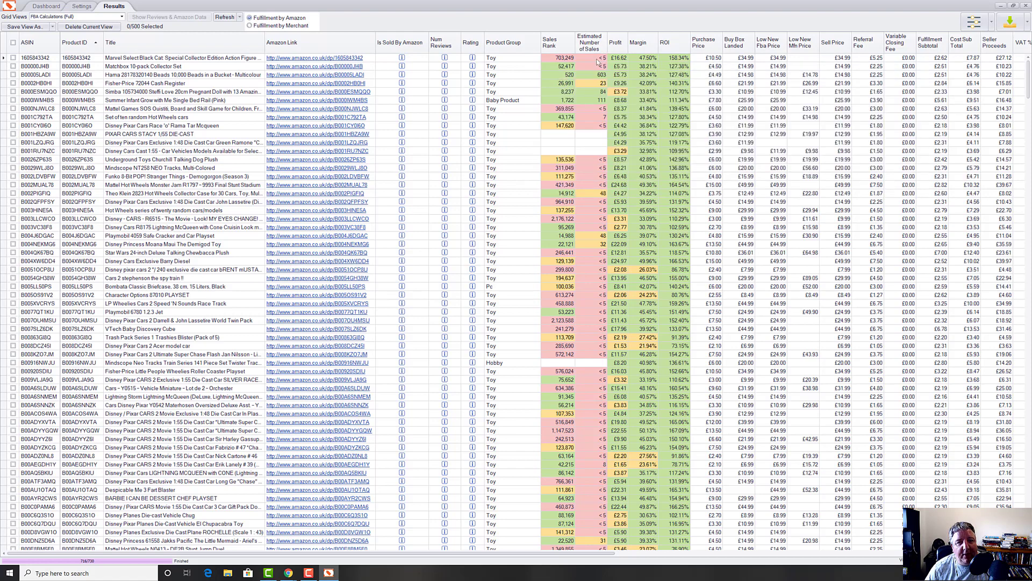
mouse_move(623, 60)
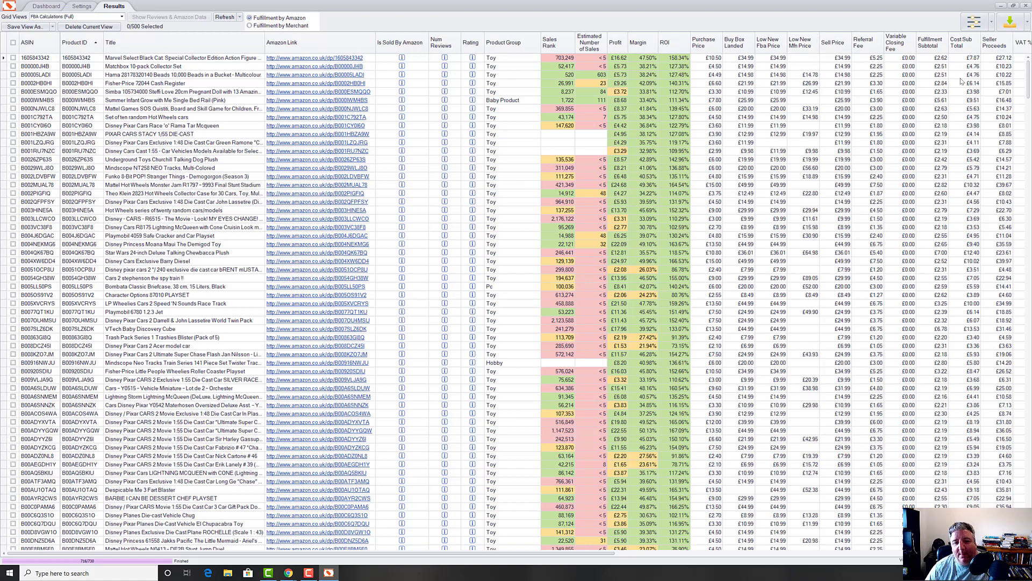
mouse_move(573, 556)
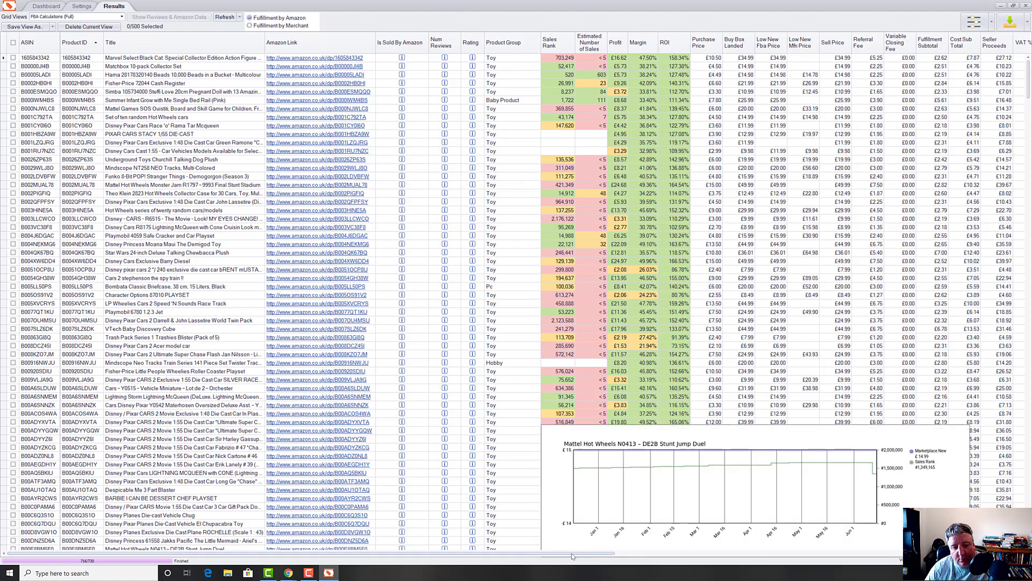
drag(572, 556, 992, 513)
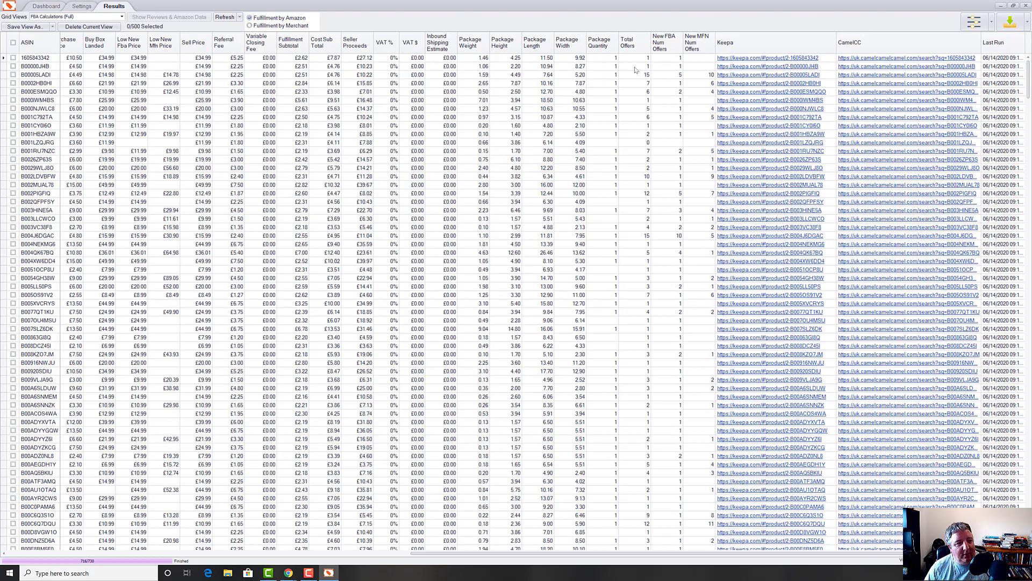
scroll(580, 76, down, 1)
scroll(581, 75, up, 1)
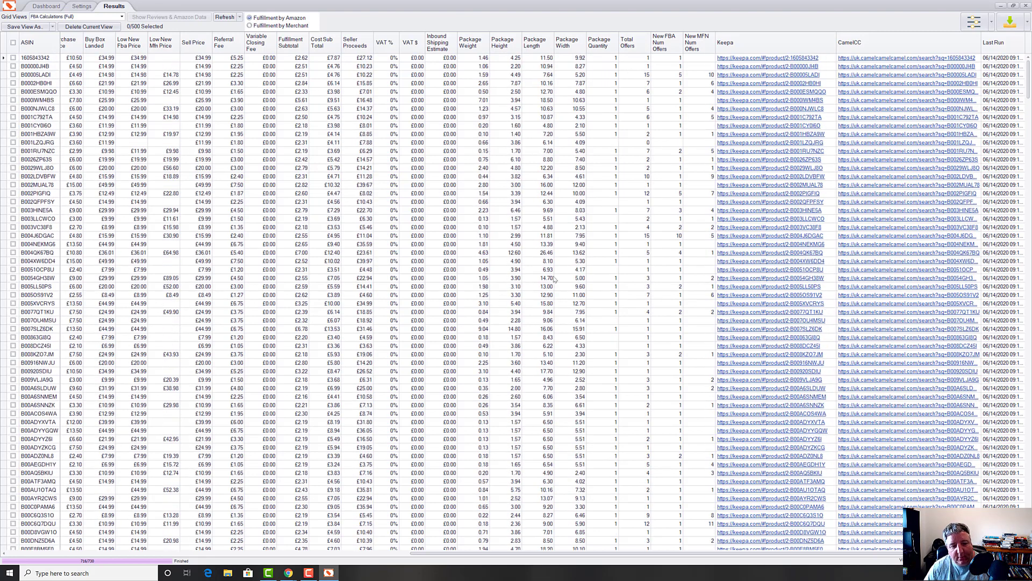
click(403, 553)
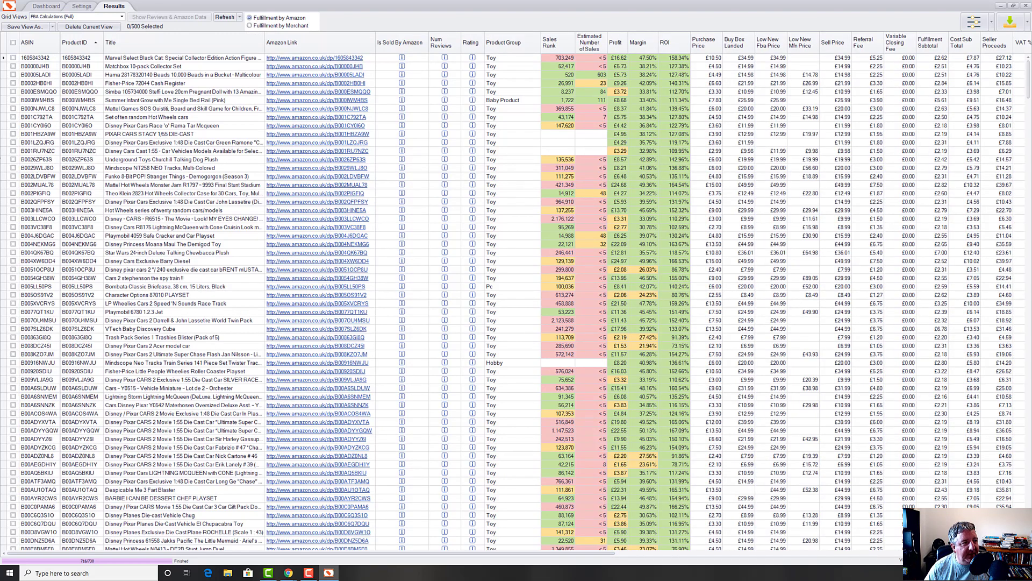
Switch the results grid to the Potential Winners View and sort it by Estimated Number of Sales, highest first
click(123, 16)
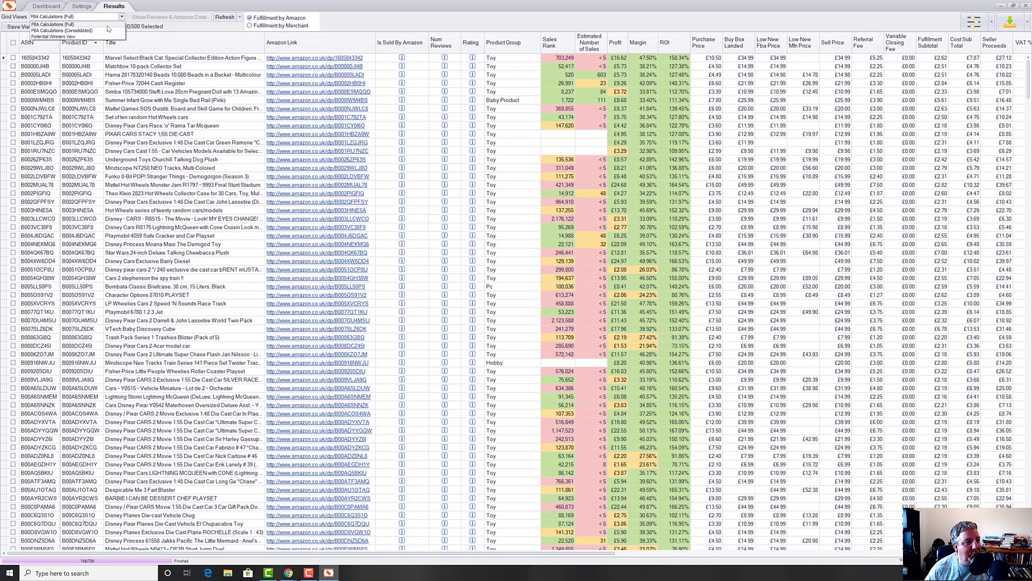
click(73, 37)
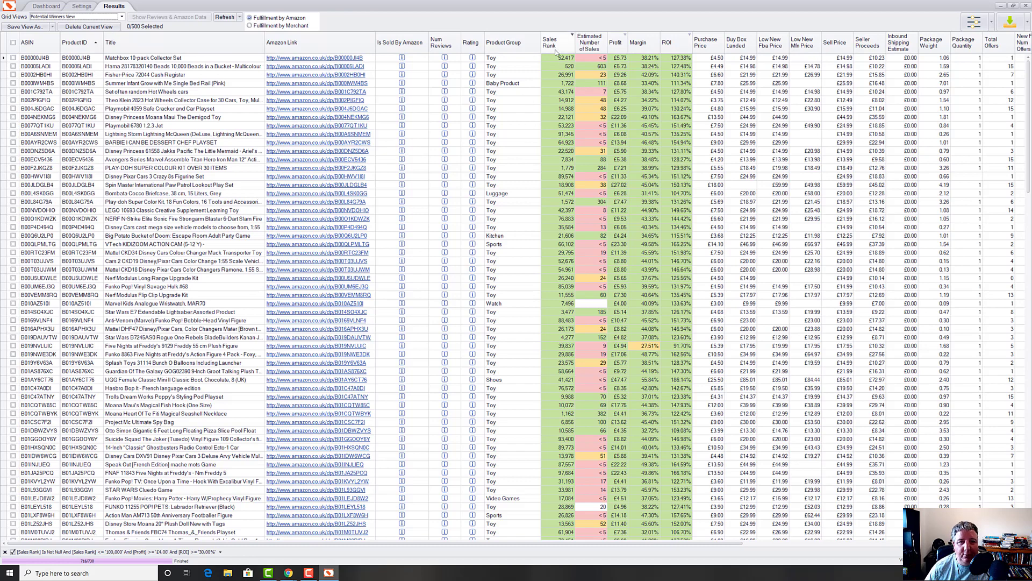
click(591, 46)
click(591, 46)
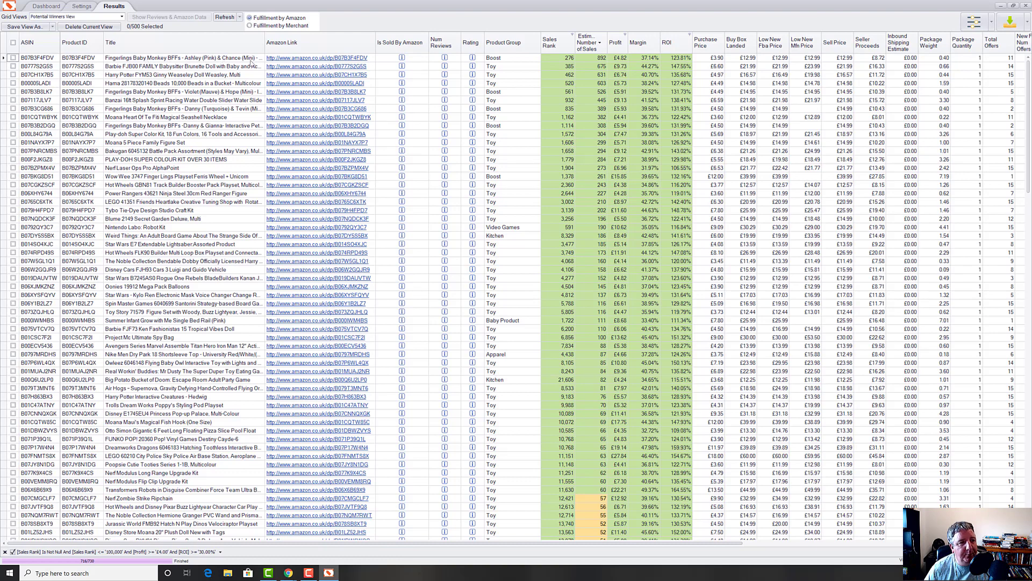
Open the Amazon listing of the first result, Fingerlings Baby Monkey BFFs, and review its revenue calculator and BuyBotPro price charts
click(303, 59)
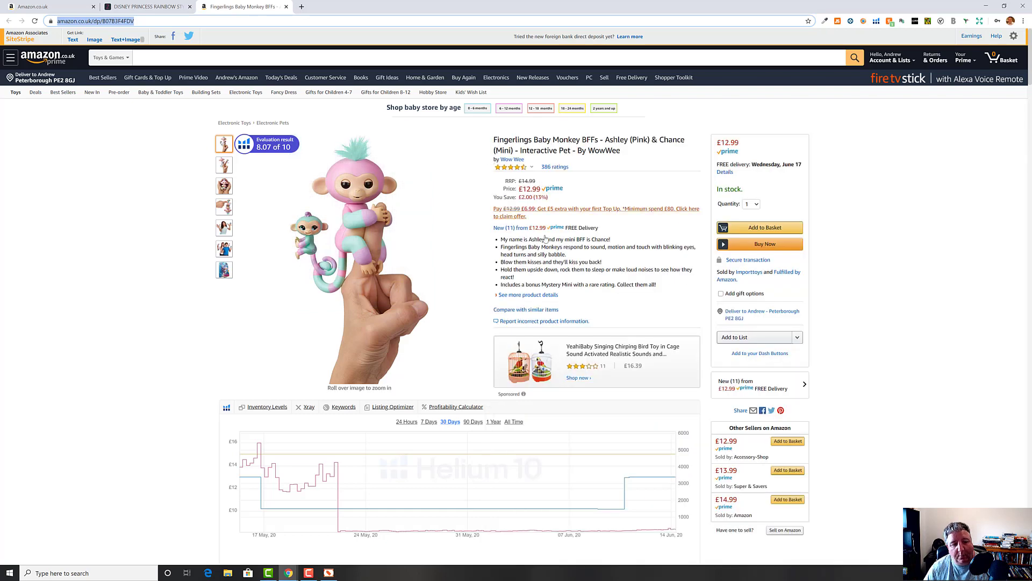
click(328, 572)
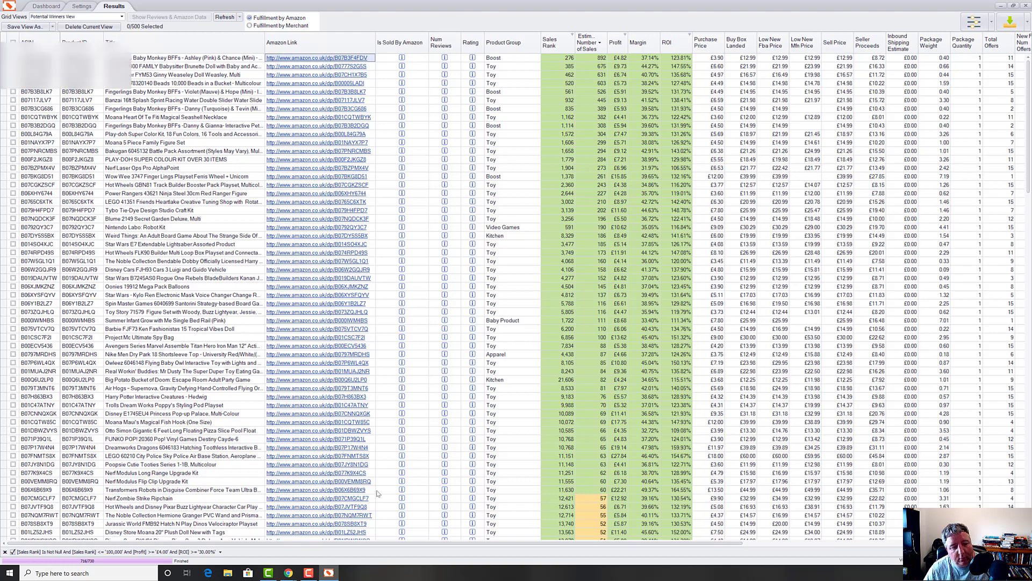
mouse_move(289, 574)
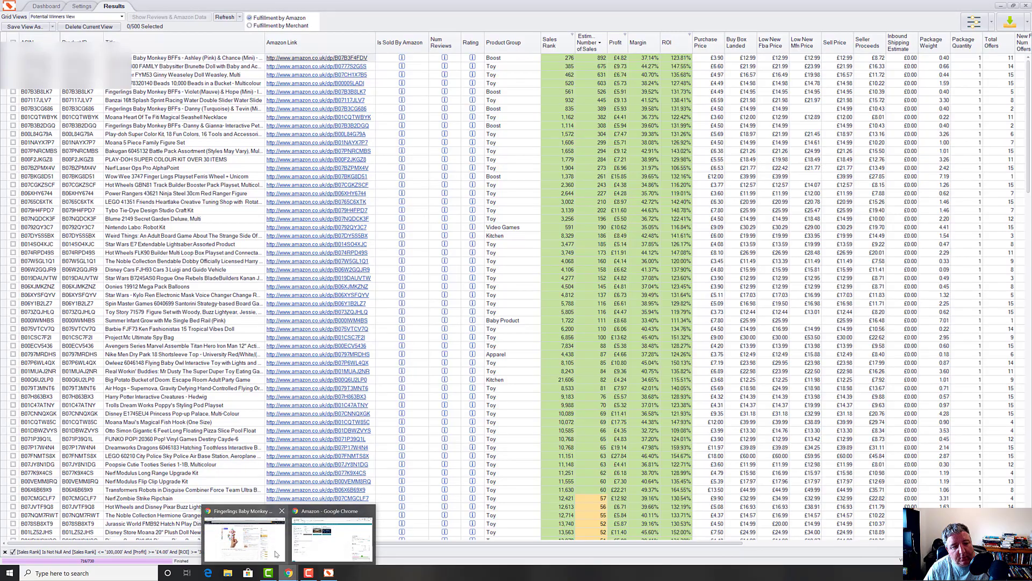
click(277, 553)
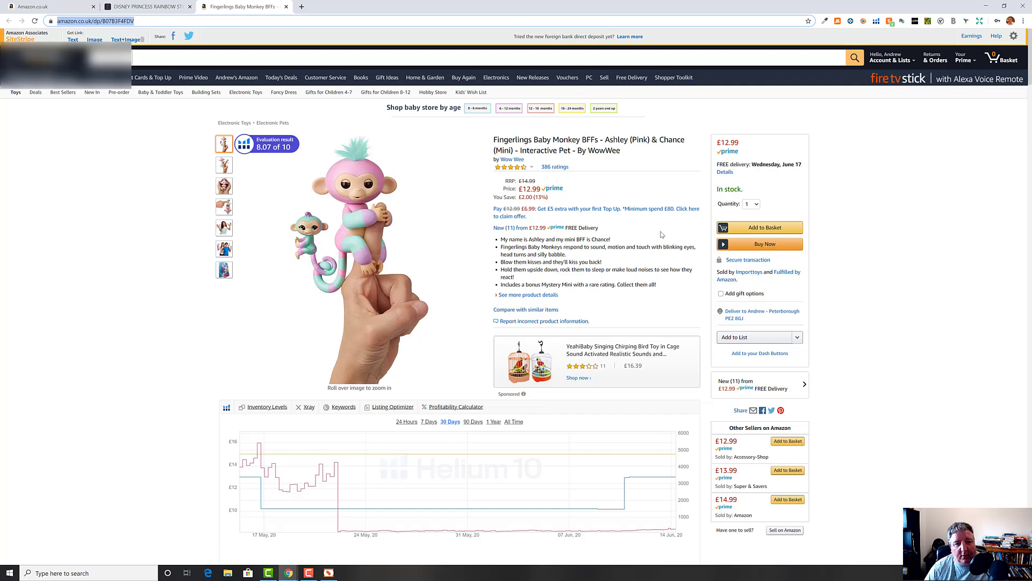
scroll(656, 262, down, 7)
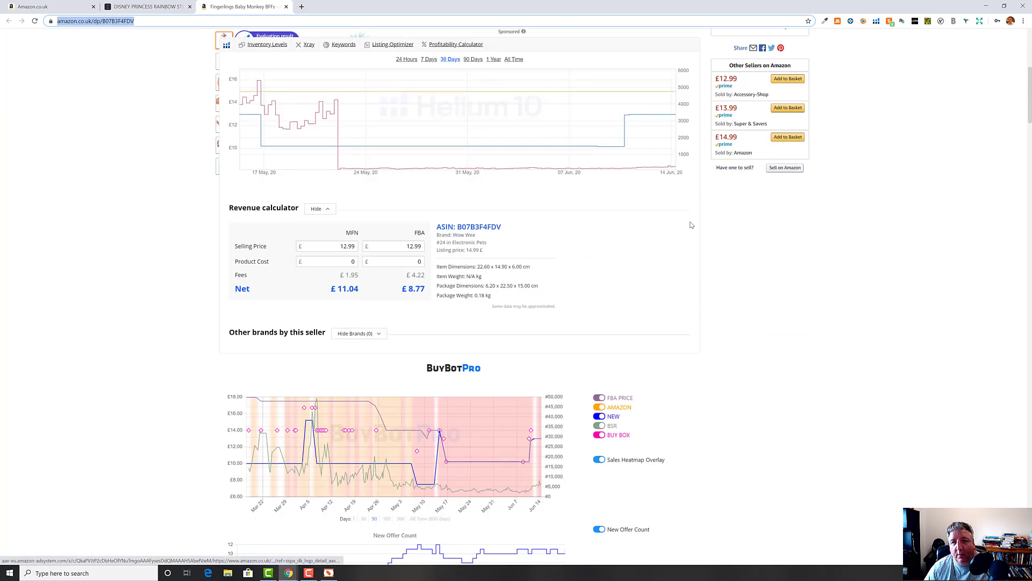
scroll(768, 115, up, 7)
Review SellerAmp's alerts, Keepa chart, Profit Calculator and offers for the Fingerlings listing, close its panel and switch back to the results grid
click(864, 20)
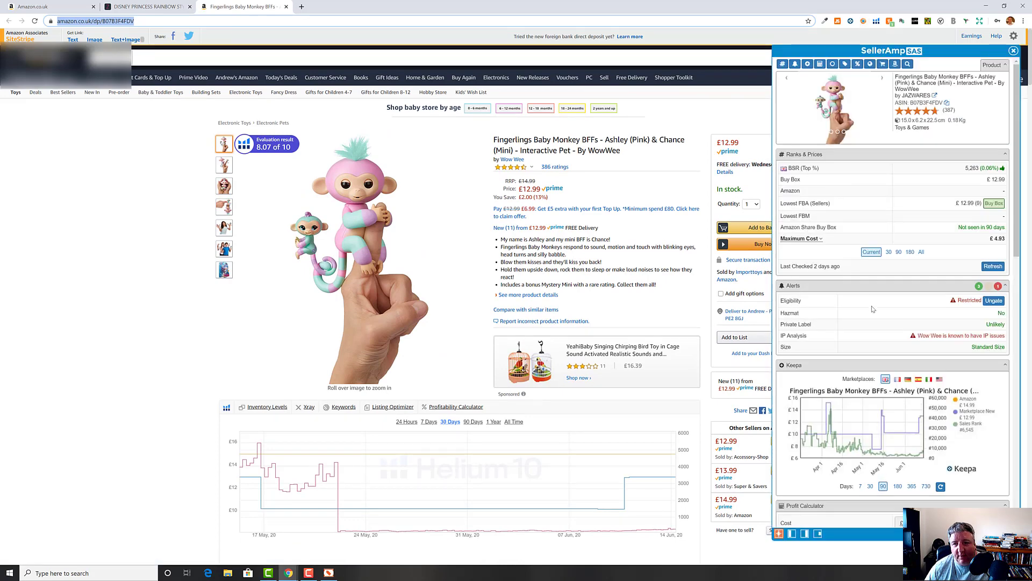
scroll(905, 257, down, 3)
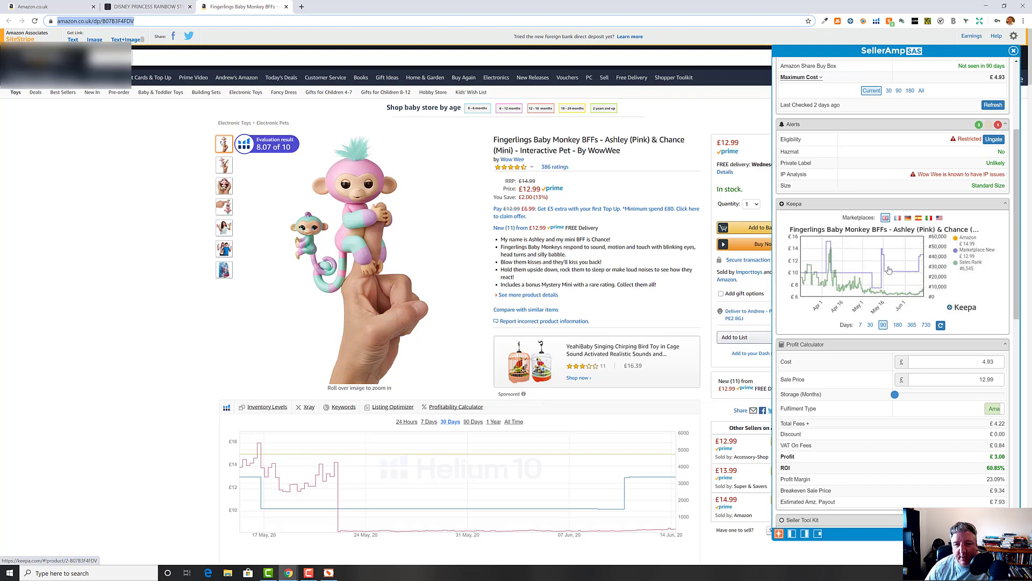
scroll(889, 270, down, 1)
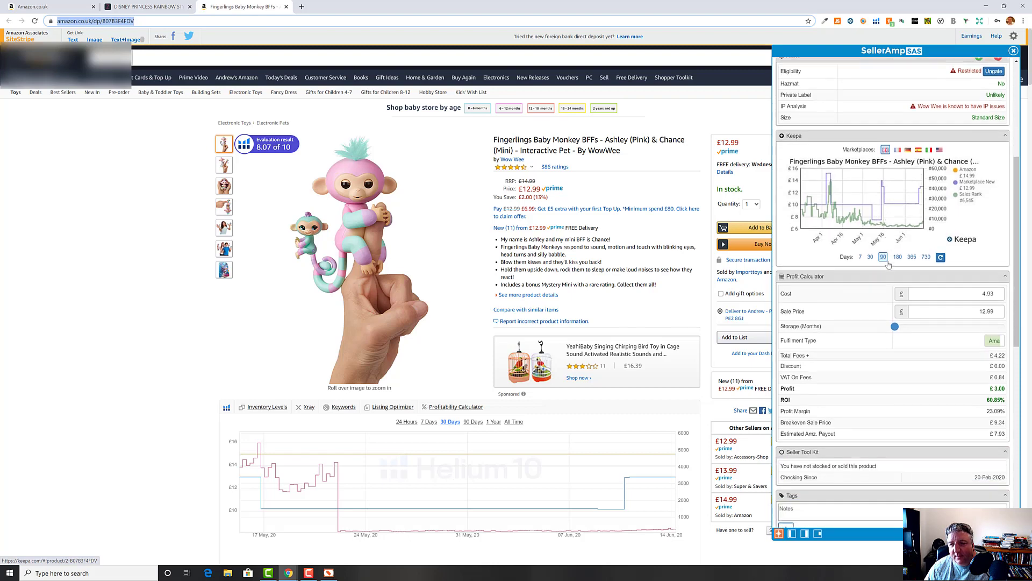
scroll(889, 263, down, 3)
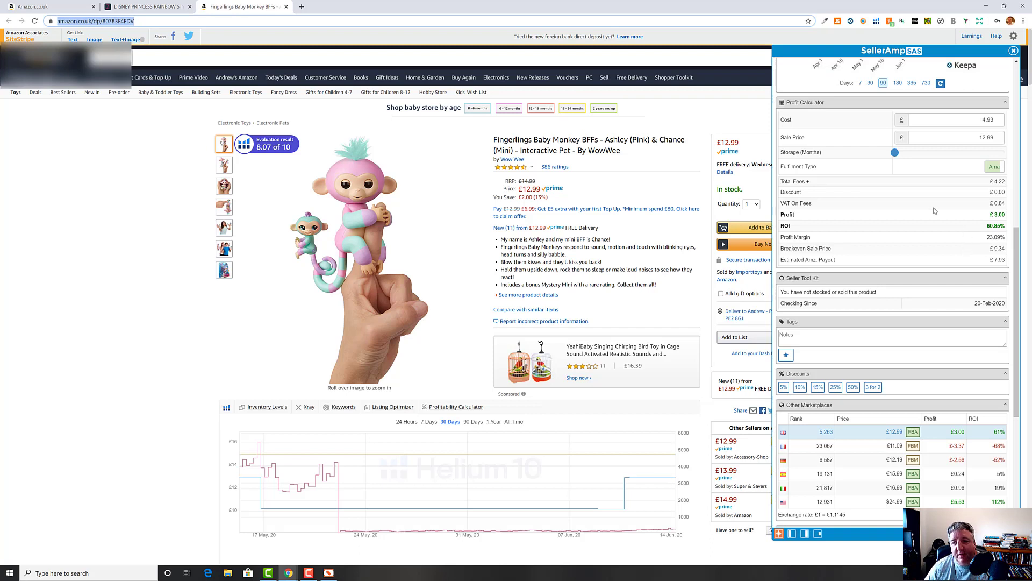
scroll(922, 205, down, 5)
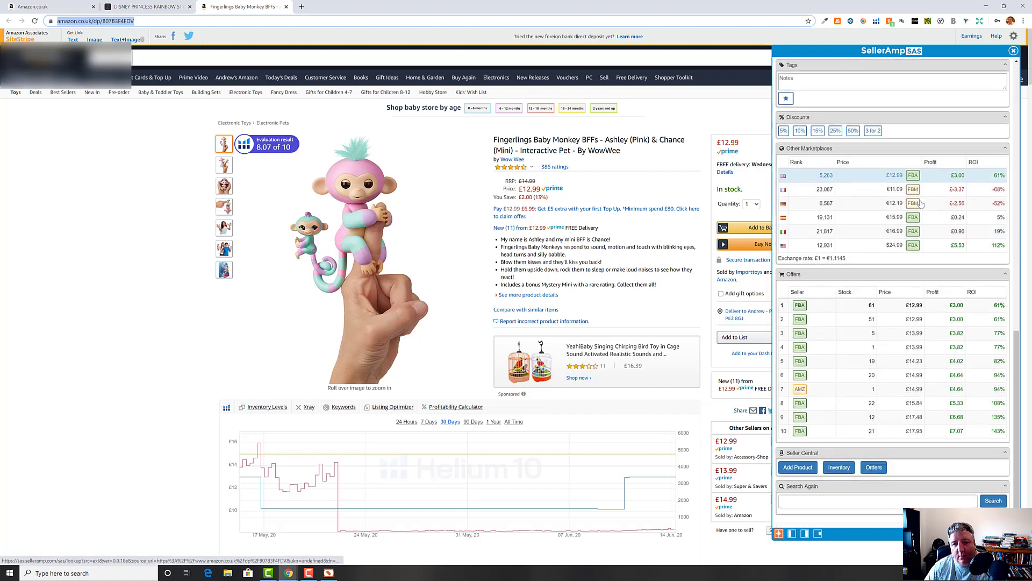
scroll(922, 204, up, 10)
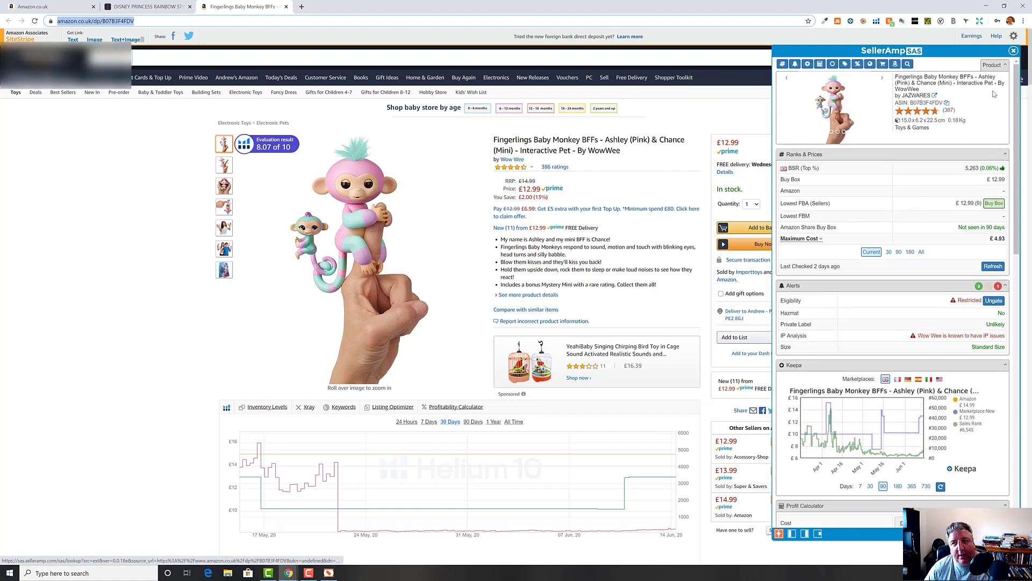
click(1013, 51)
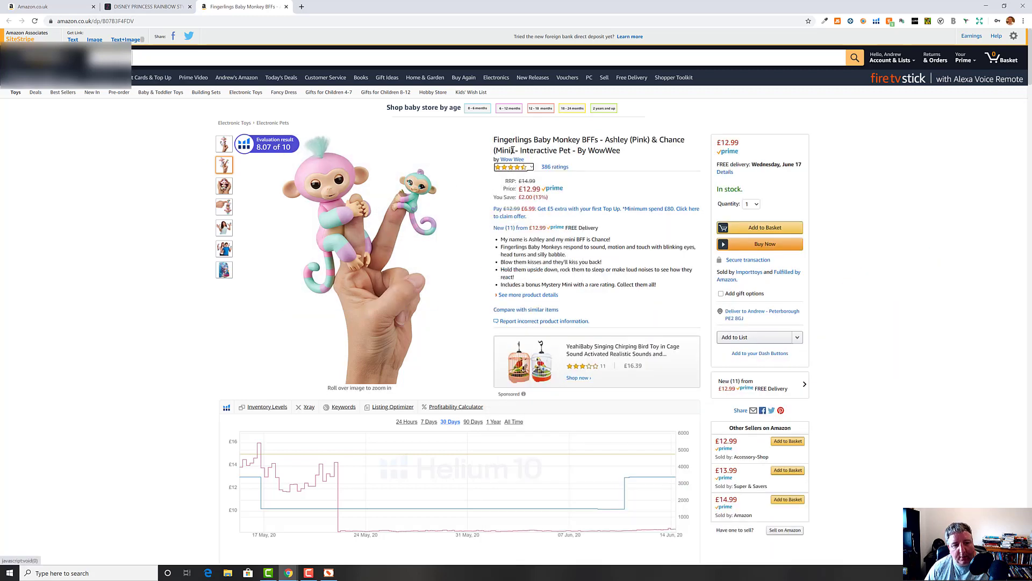
click(333, 574)
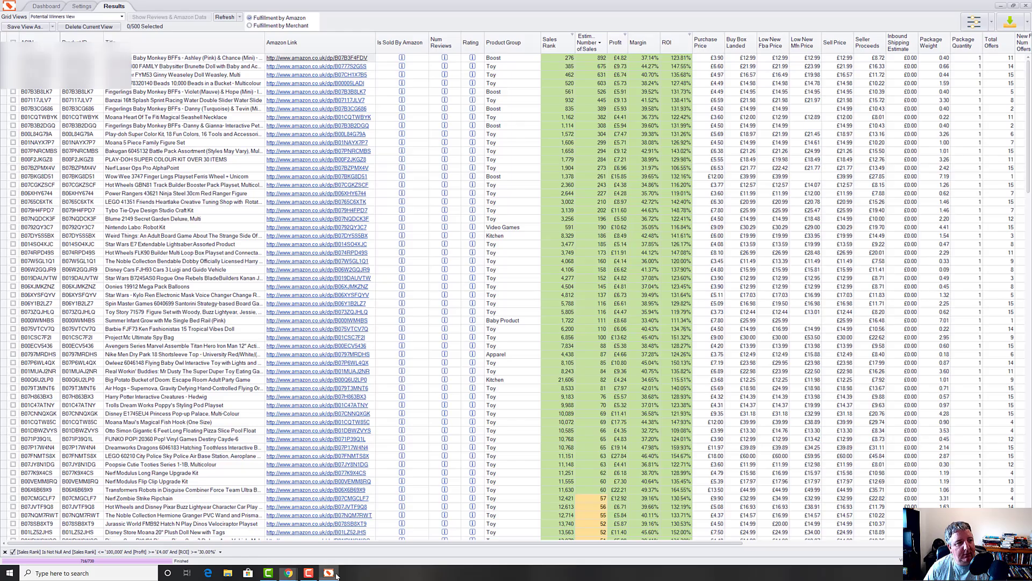